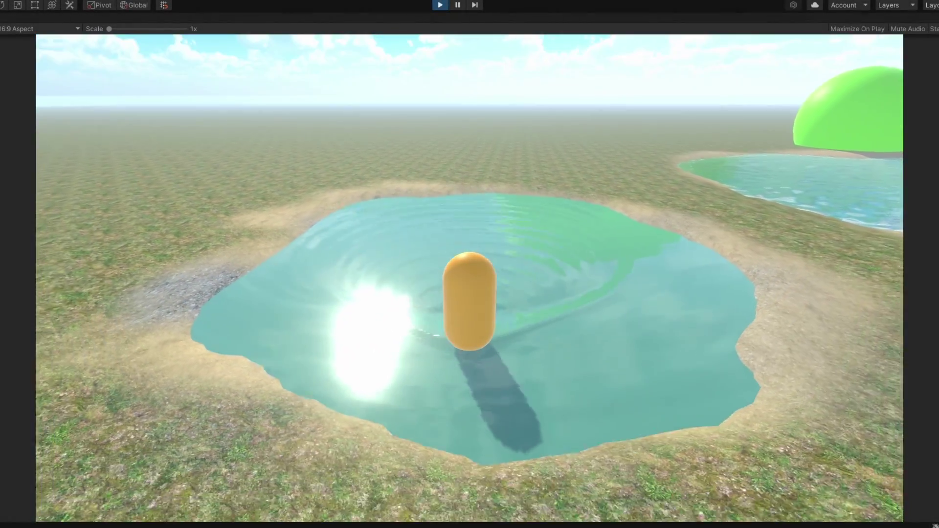
# Walk and hop the capsule back, forward, left and right across the pond to make ripples
pyautogui.press('s')
pyautogui.press('space')
pyautogui.press('w')
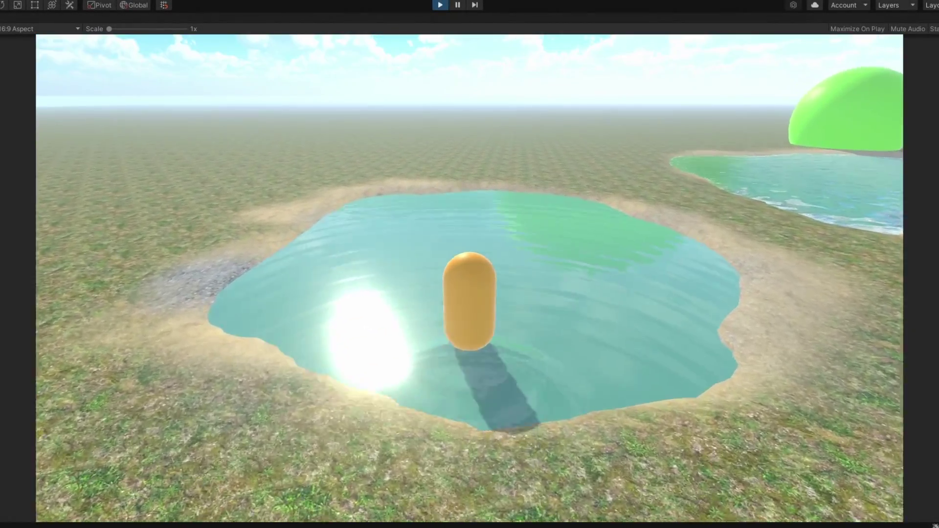
pyautogui.press('space')
pyautogui.press('space')
pyautogui.press('space')
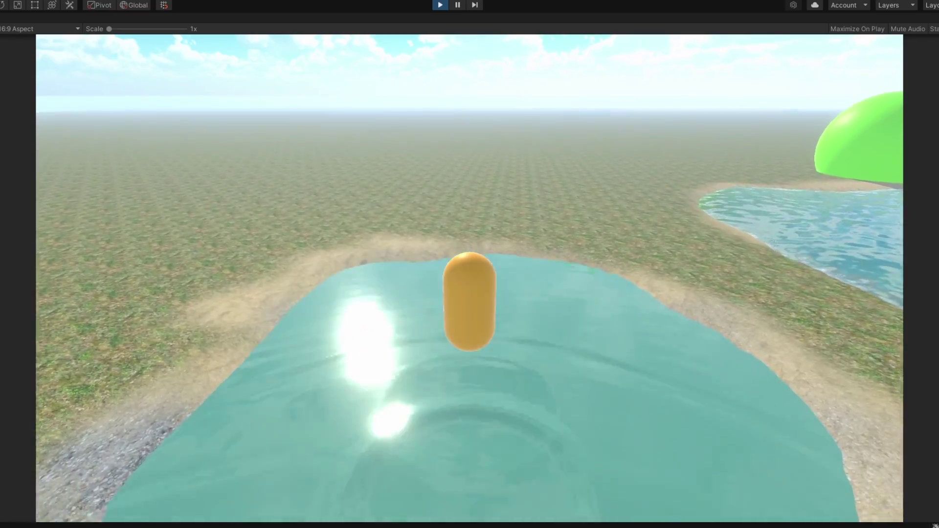
pyautogui.press('space')
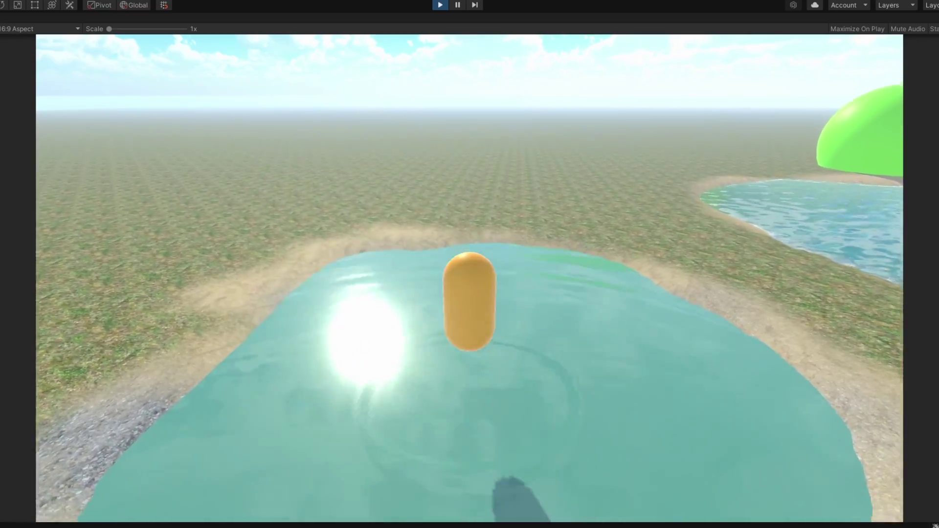
pyautogui.press('a')
pyautogui.press('d')
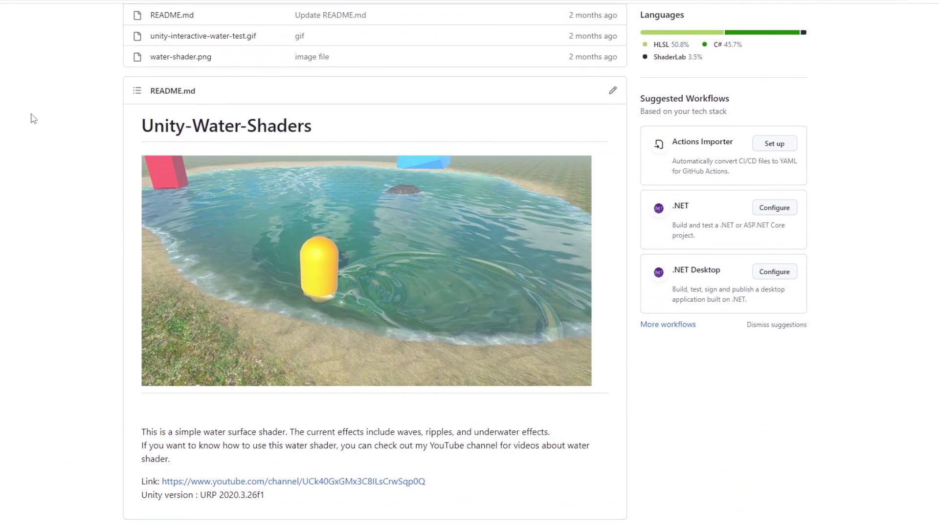
# Browse the Unity-Water-Shaders Shader folder, then return to the repo root and open Scripts
pyautogui.scroll(-1, 32, 118)
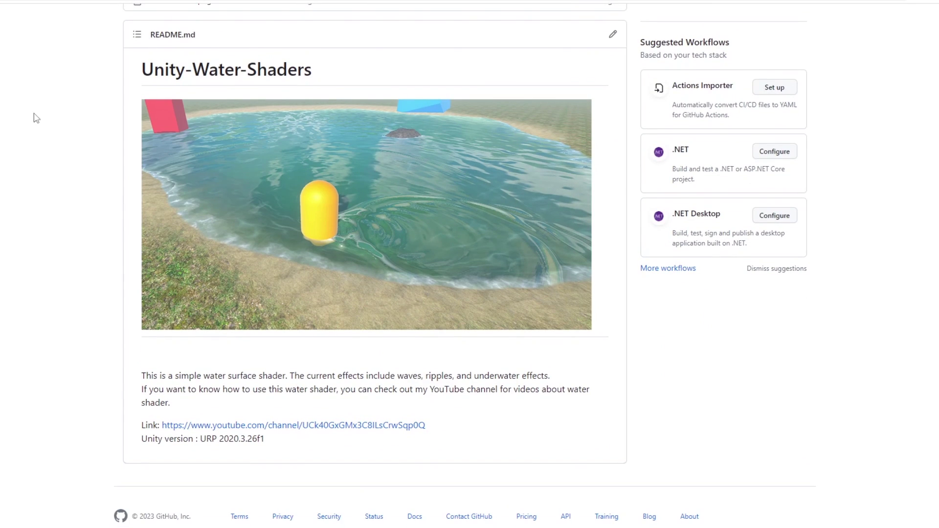
pyautogui.scroll(7, 110, 213)
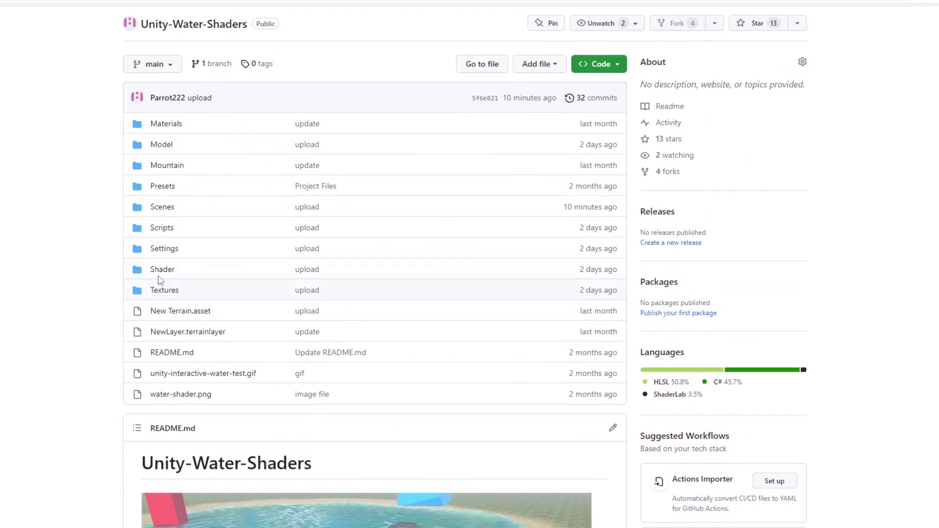
pyautogui.scroll(-1, 153, 272)
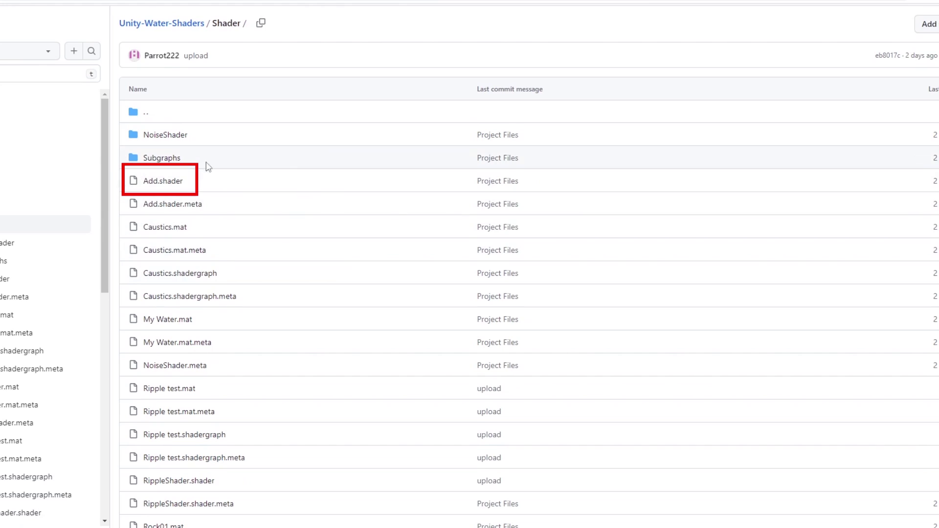
pyautogui.scroll(-4, 132, 181)
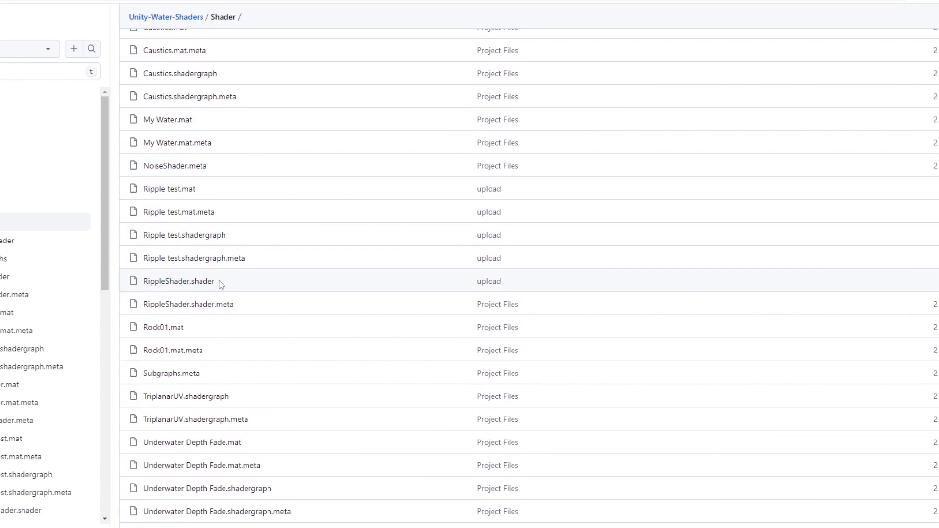
pyautogui.scroll(2, 221, 285)
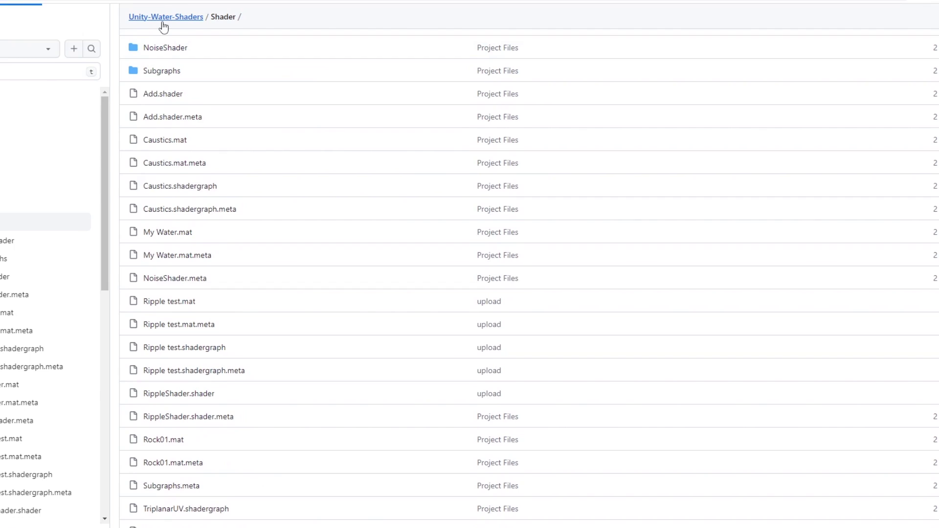
pyautogui.click(163, 19)
pyautogui.click(162, 284)
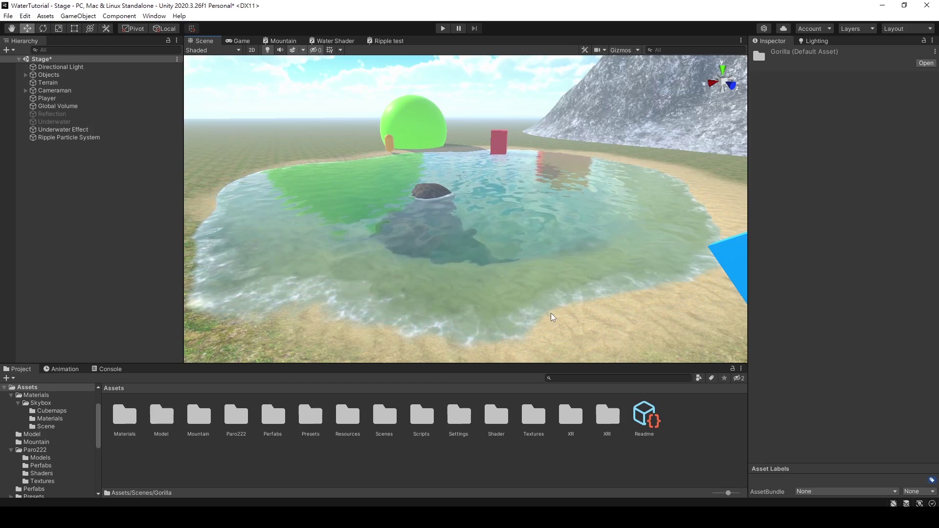
# Add a 3D plane to the scene and name it Water
pyautogui.moveTo(551, 315)
pyautogui.keyDown('alt'); pyautogui.mouseDown()
pyautogui.moveTo(298, 285)
pyautogui.moveTo(448, 275)
pyautogui.moveTo(480, 306)
pyautogui.moveTo(543, 322)
pyautogui.mouseUp(); pyautogui.keyUp('alt')
pyautogui.moveTo(543, 321); pyautogui.dragTo(550, 321, button='right')
pyautogui.rightClick(109, 176)
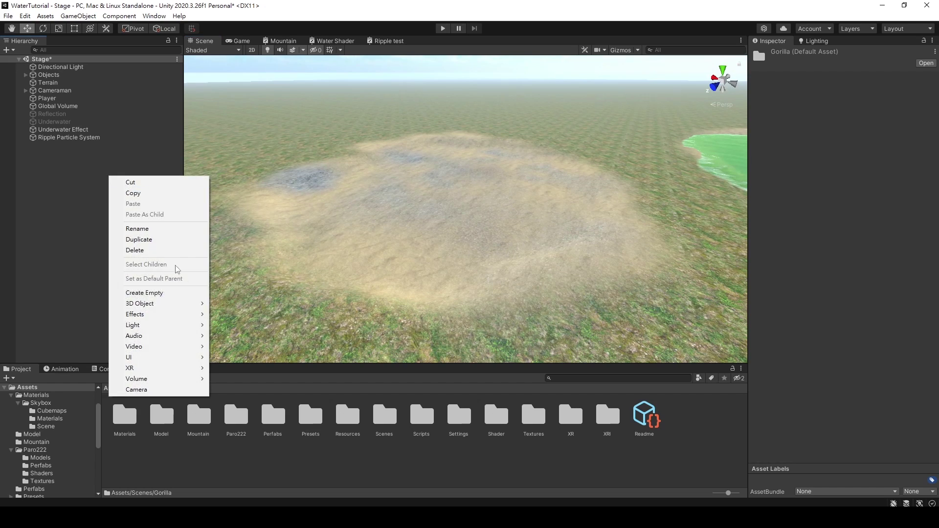
pyautogui.moveTo(179, 308)
pyautogui.click(231, 346)
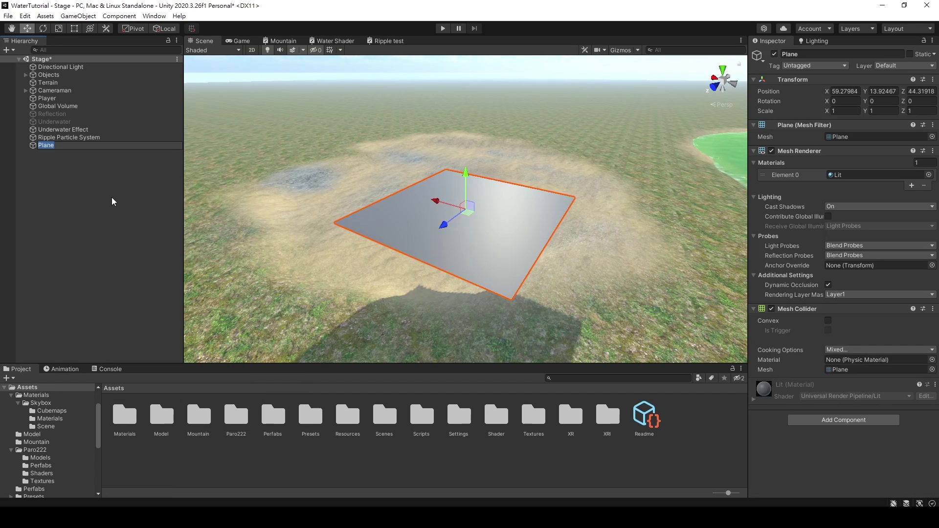
pyautogui.write('Water')
pyautogui.press('Return')
# Move the Water plane over the pond basin and scale it to 5, 1, 5
pyautogui.click(54, 146)
pyautogui.moveTo(450, 184); pyautogui.dragTo(609, 131)
pyautogui.press('r')
pyautogui.press('w')
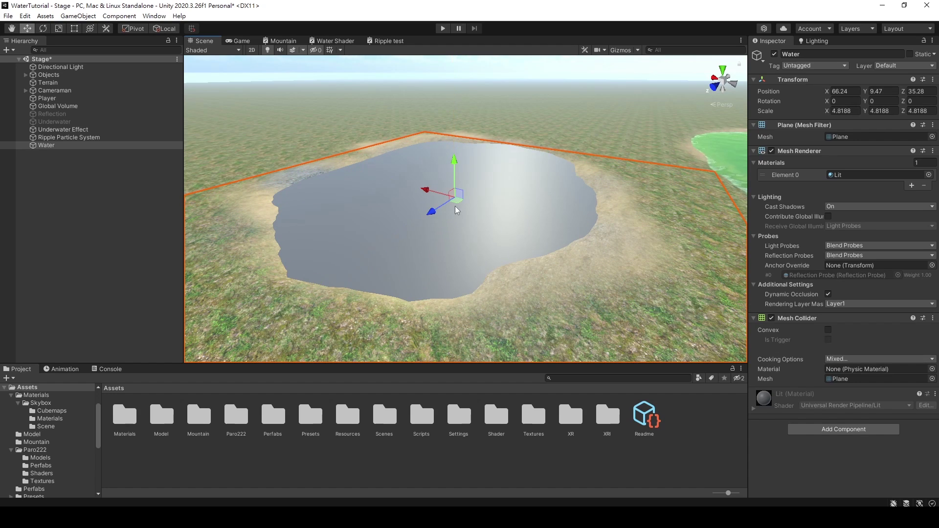
pyautogui.moveTo(455, 206); pyautogui.dragTo(451, 190)
pyautogui.click(829, 111)
pyautogui.write('5')
pyautogui.press('Tab')
pyautogui.write('5')
pyautogui.press('Tab')
pyautogui.write('5')
pyautogui.click(877, 111)
pyautogui.write('1')
pyautogui.moveTo(518, 151); pyautogui.dragTo(513, 153, button='right')
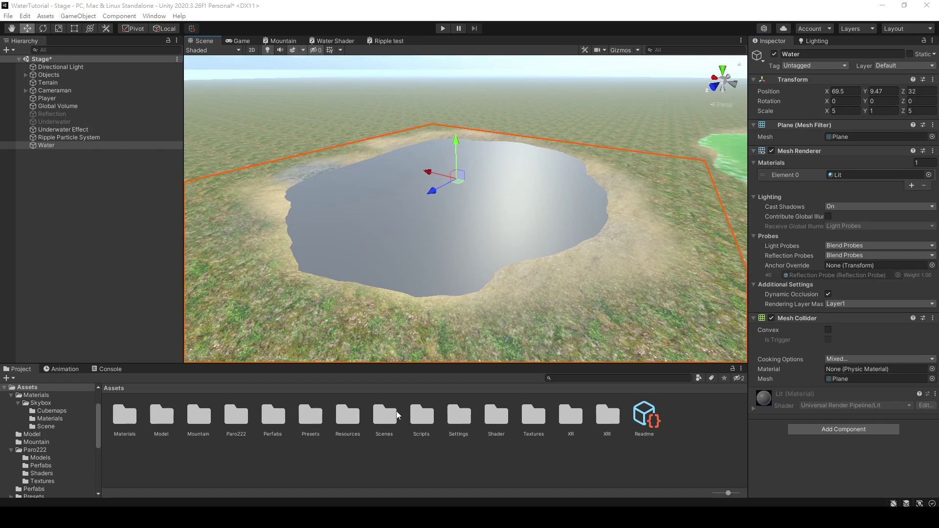
# Attach the RippleEffect script from the Scripts folder to the Water plane
pyautogui.doubleClick(422, 418)
pyautogui.click(46, 145)
pyautogui.moveTo(199, 415); pyautogui.dragTo(770, 455)
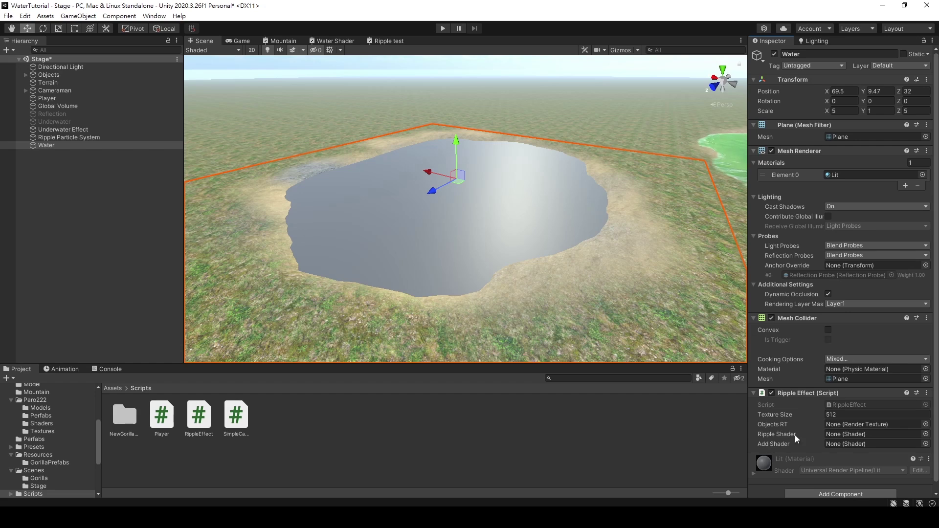
# Assign Unlit/RippleShader as the Ripple Shader and Unlit/Add as the Add Shader
pyautogui.click(926, 435)
pyautogui.write('ripple')
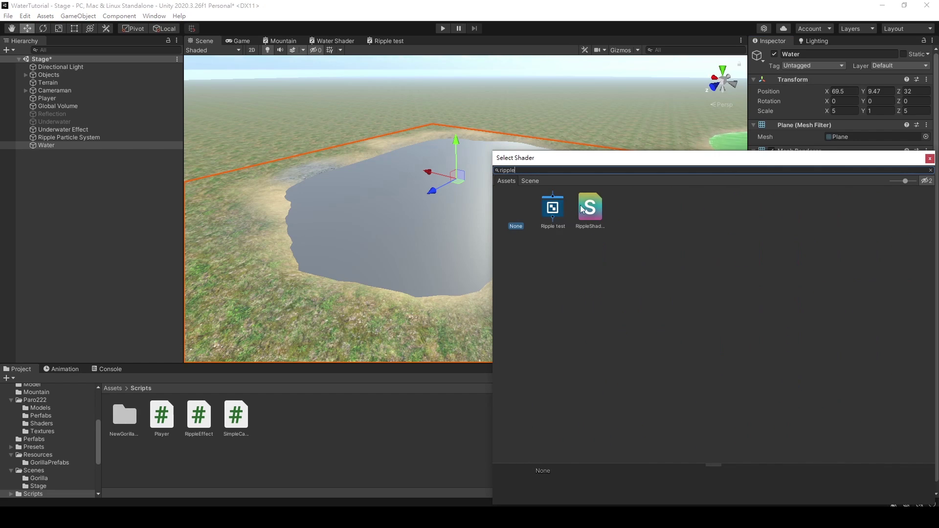
pyautogui.doubleClick(583, 210)
pyautogui.click(926, 447)
pyautogui.write('add')
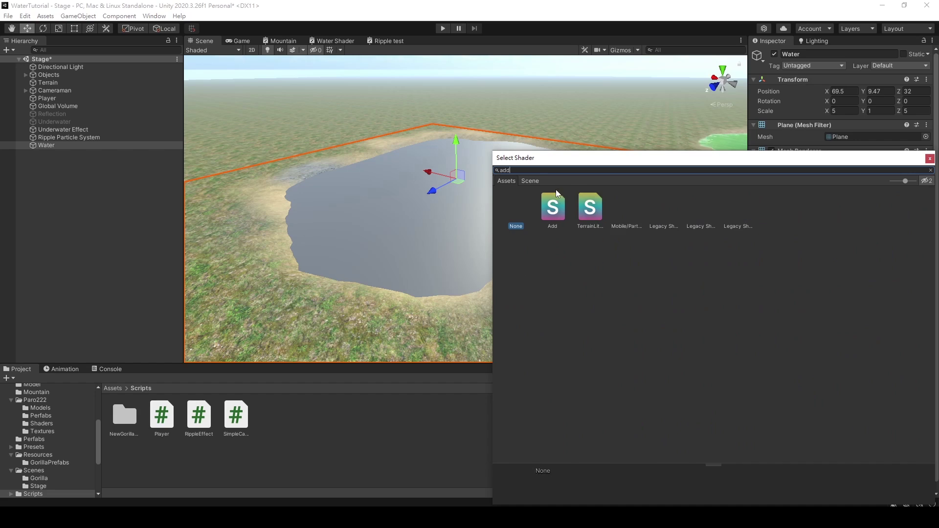
pyautogui.doubleClick(555, 208)
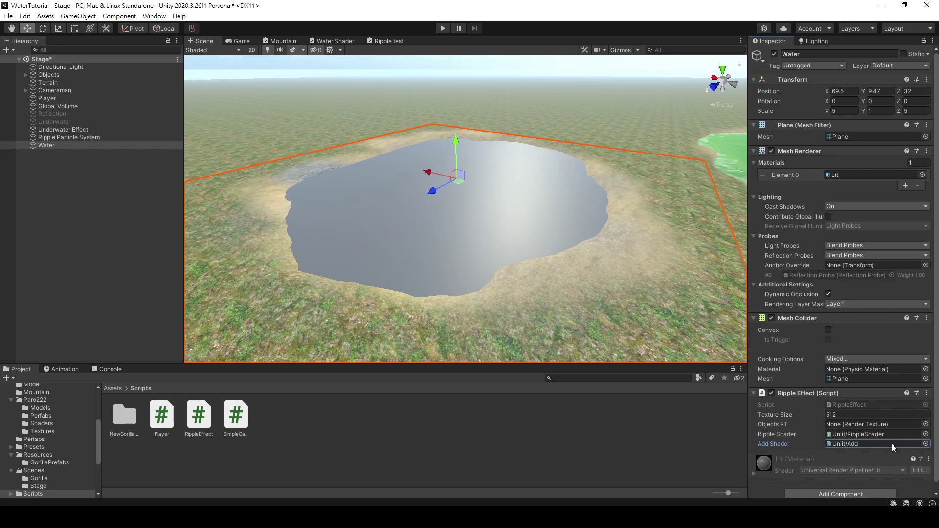
pyautogui.click(115, 389)
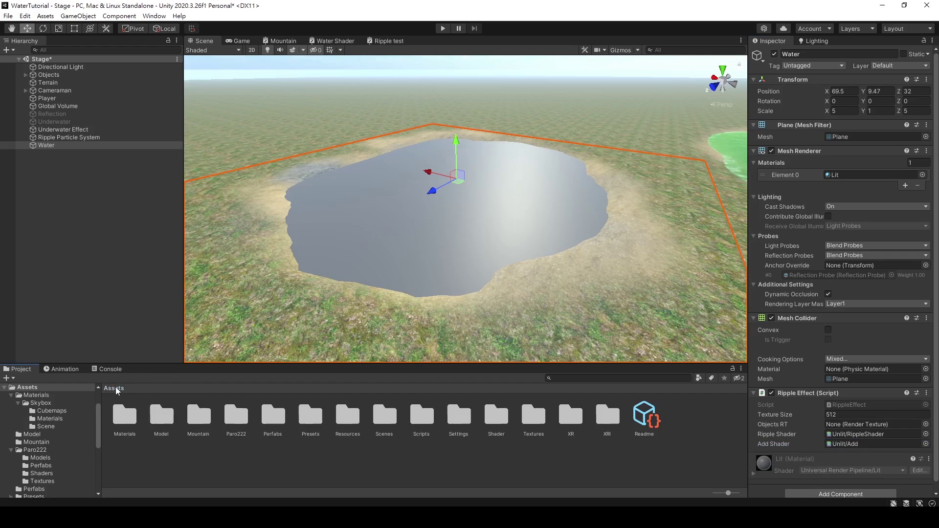
# Create an unlit shader graph named Ripple in the Shader folder
pyautogui.doubleClick(496, 416)
pyautogui.rightClick(256, 455)
pyautogui.moveTo(318, 202)
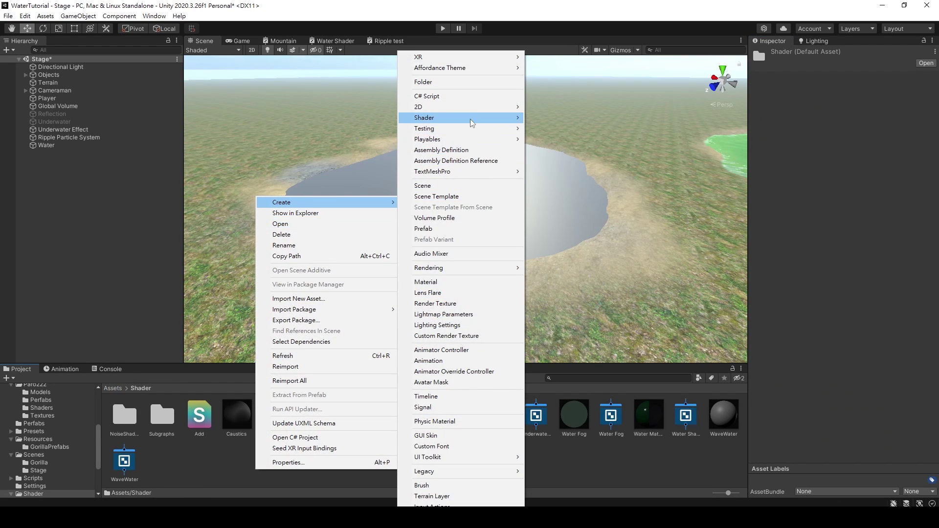
pyautogui.moveTo(471, 119)
pyautogui.moveTo(553, 205)
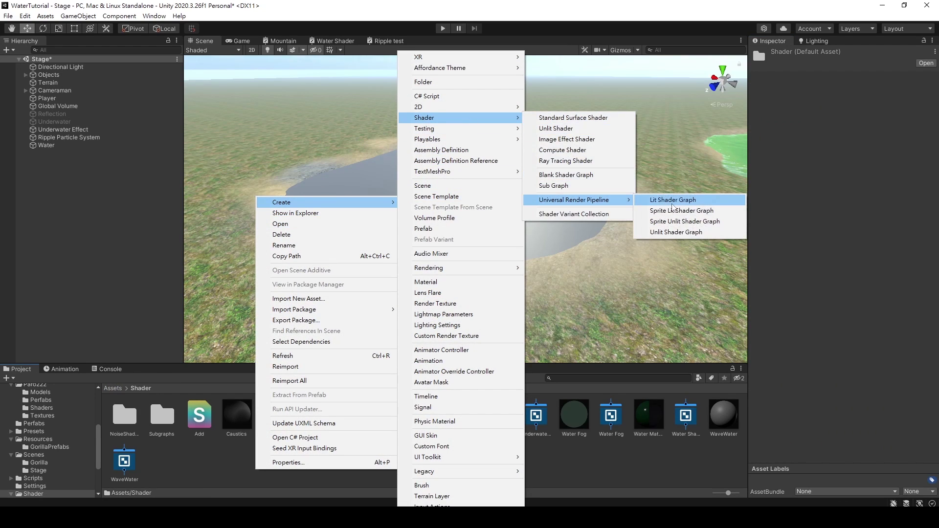
pyautogui.click(676, 232)
pyautogui.write('Ripple')
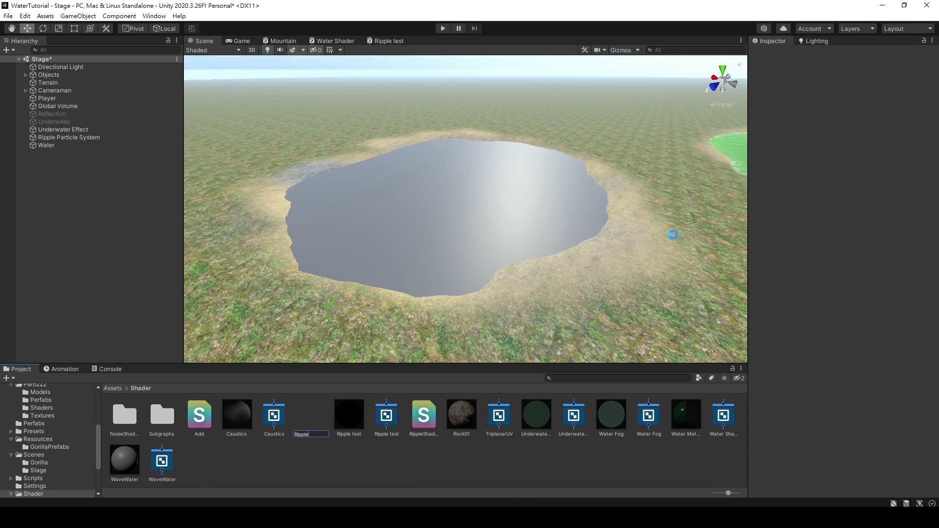
pyautogui.press('Return')
# Add a Texture 2D property 'Ripple Texture' with reference name _RippleTex to the maximized graph
pyautogui.doubleClick(386, 415)
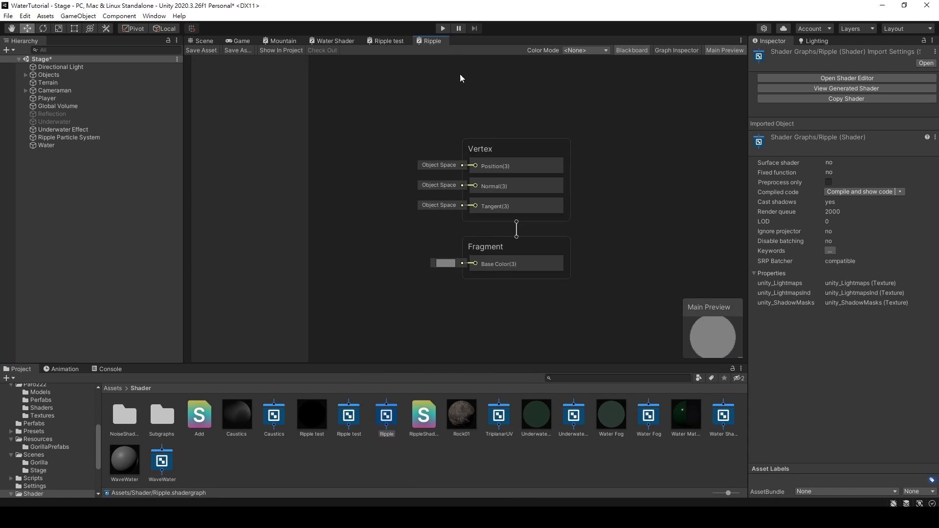
pyautogui.rightClick(433, 41)
pyautogui.click(453, 46)
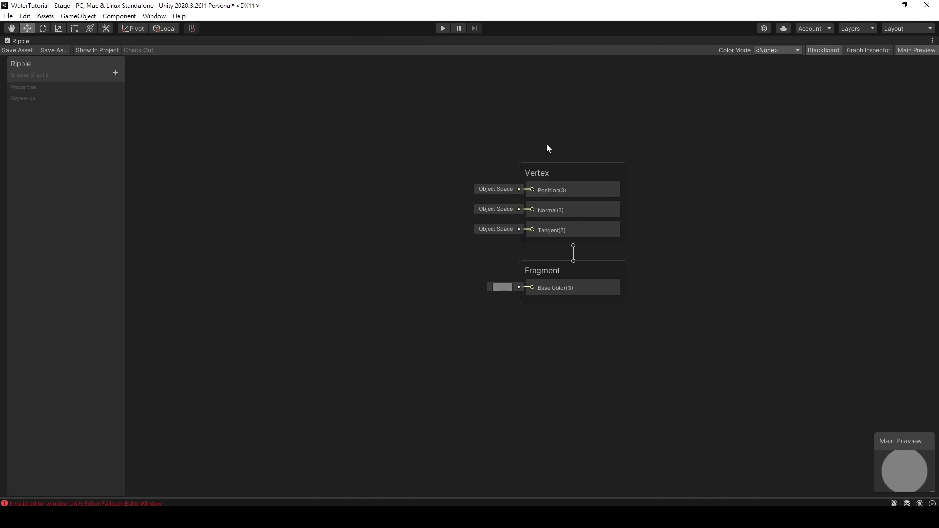
pyautogui.click(116, 74)
pyautogui.click(146, 154)
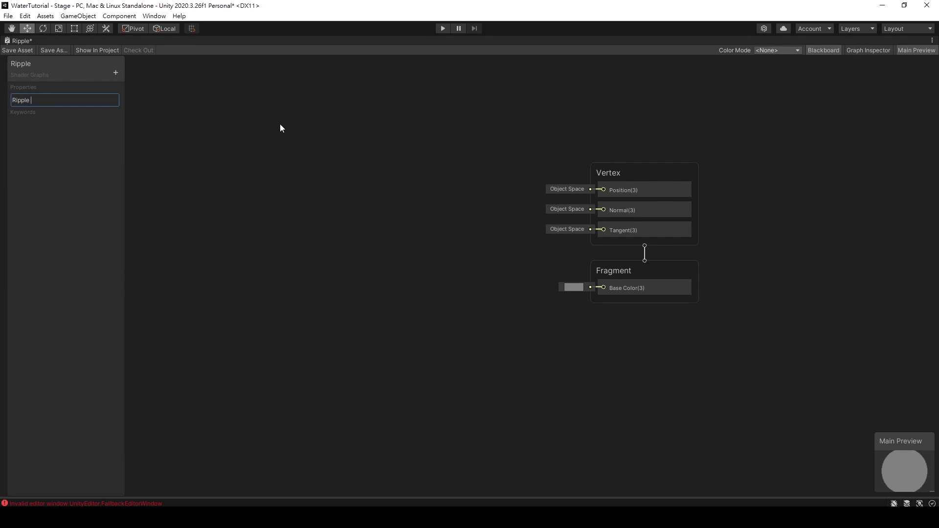
pyautogui.write('Ripple Texture')
pyautogui.press('Return')
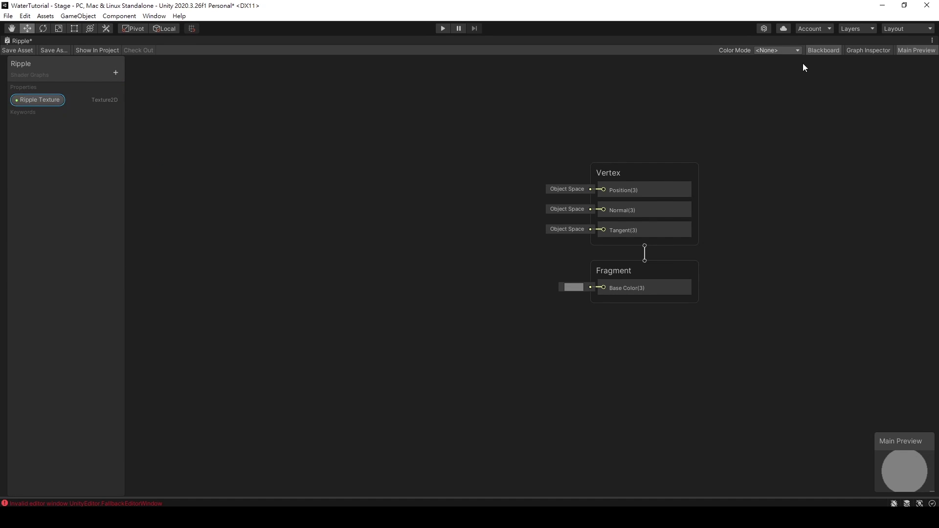
pyautogui.click(853, 51)
pyautogui.click(846, 124)
pyautogui.write('_RippleTex')
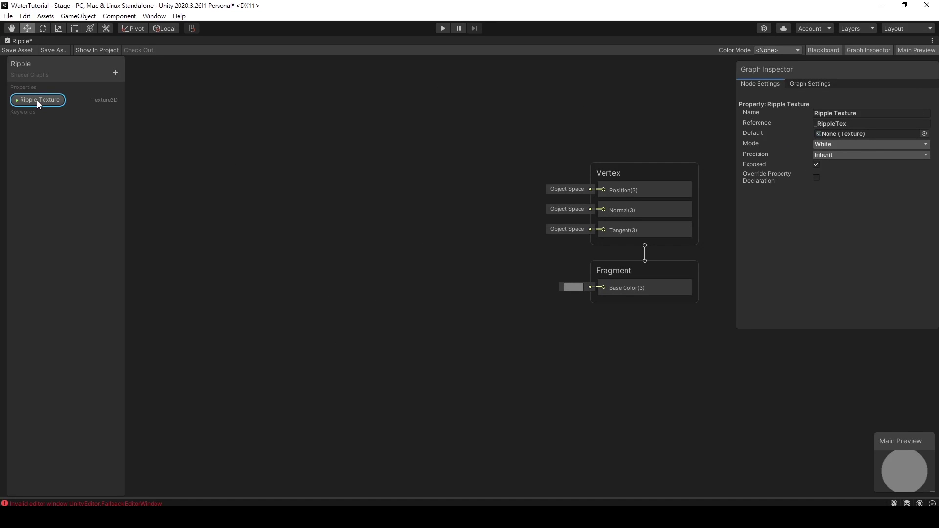
# Sample Ripple Texture with a Sample Texture 2D node, wire R into Base Color, and save
pyautogui.moveTo(36, 101); pyautogui.dragTo(375, 260)
pyautogui.write('sample texture')
pyautogui.press('Return')
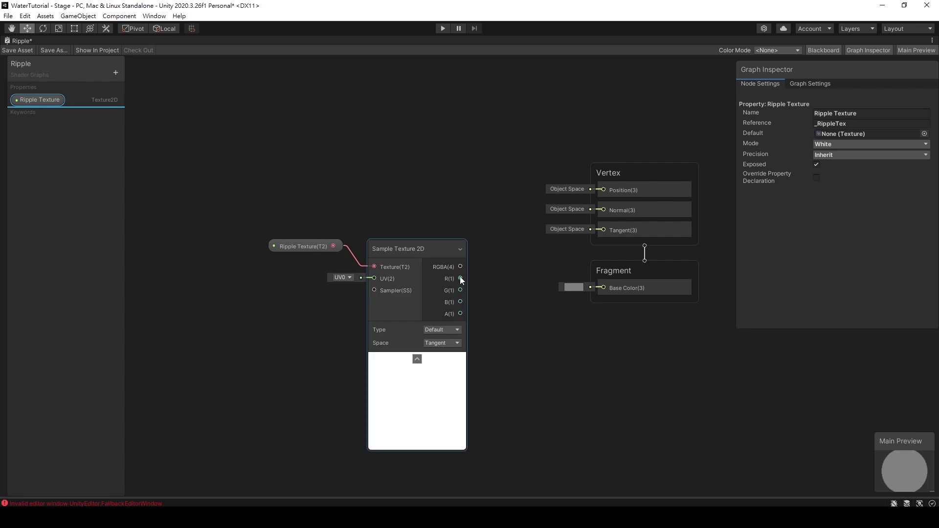
pyautogui.moveTo(461, 278); pyautogui.dragTo(604, 288)
pyautogui.moveTo(398, 253); pyautogui.dragTo(400, 262)
pyautogui.click(386, 209)
pyautogui.click(14, 51)
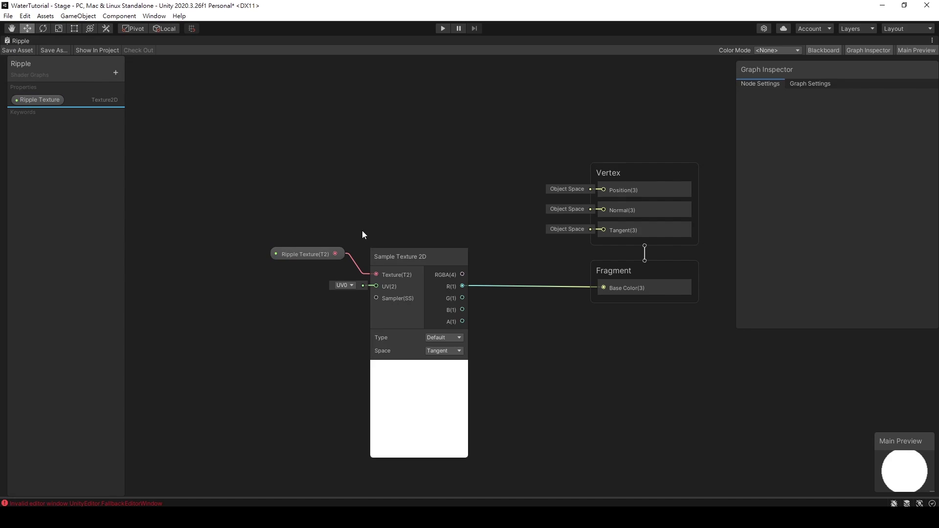
pyautogui.rightClick(43, 44)
pyautogui.click(49, 48)
pyautogui.click(207, 41)
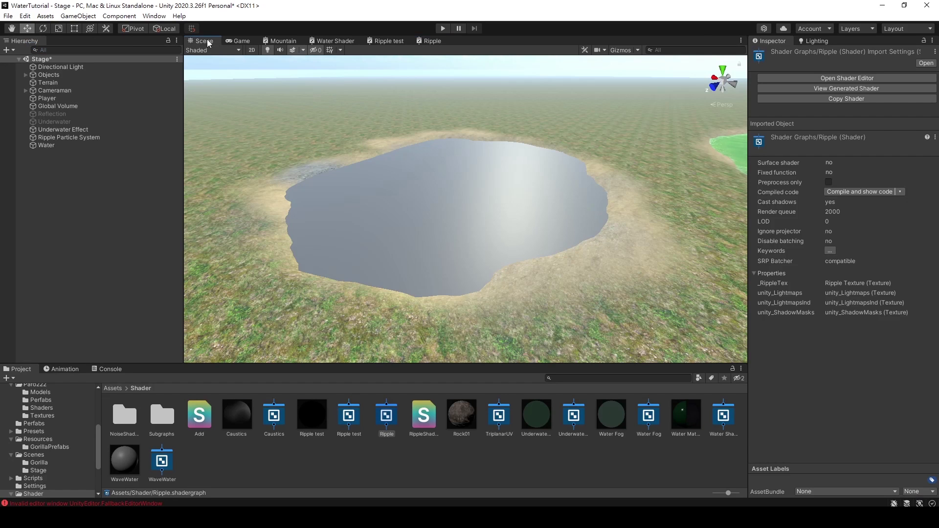
# Add a Camera as a child of the Water object
pyautogui.click(430, 202)
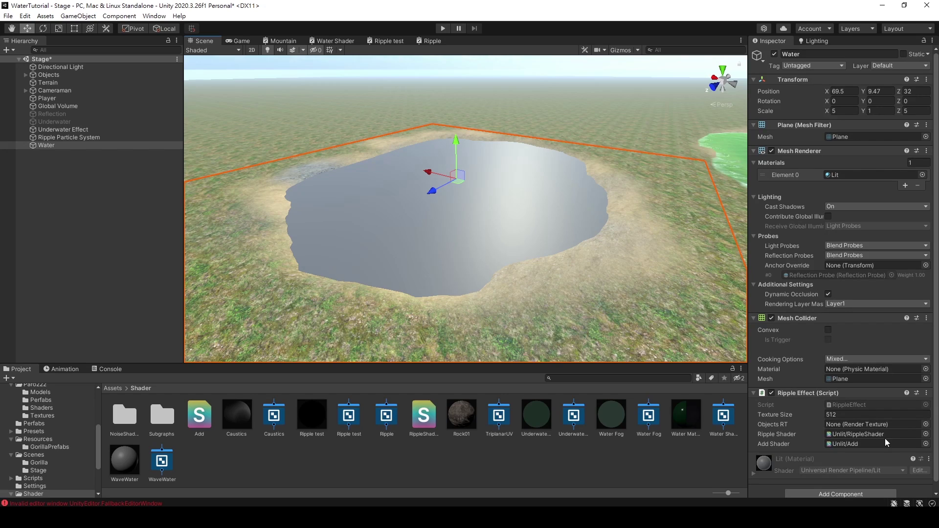
pyautogui.rightClick(62, 148)
pyautogui.click(68, 368)
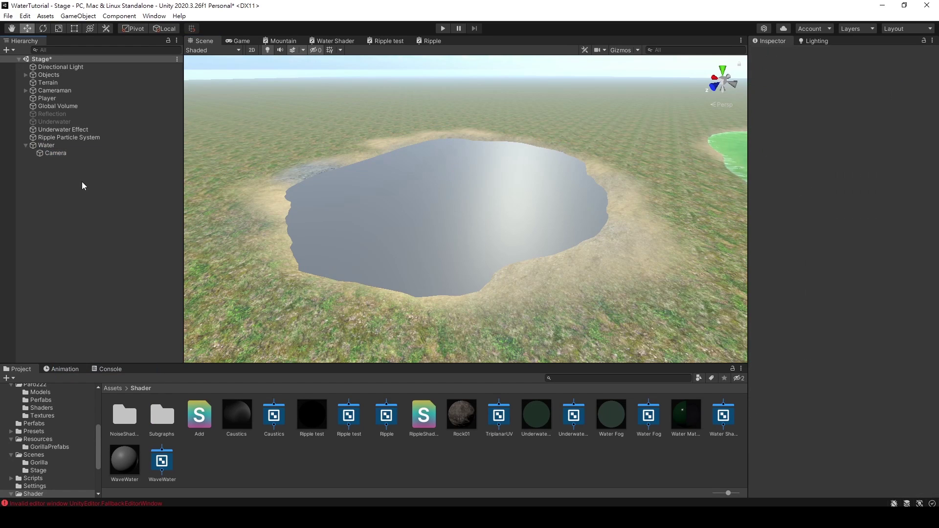
pyautogui.click(64, 153)
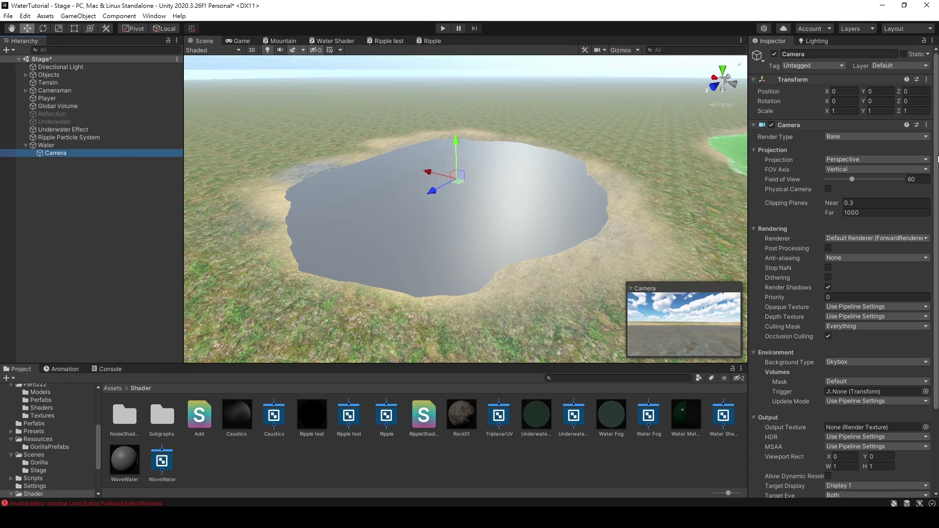
# Point the camera down with Rotation X 90, Position Y 12, orthographic projection, size 25
pyautogui.click(837, 104)
pyautogui.write('90')
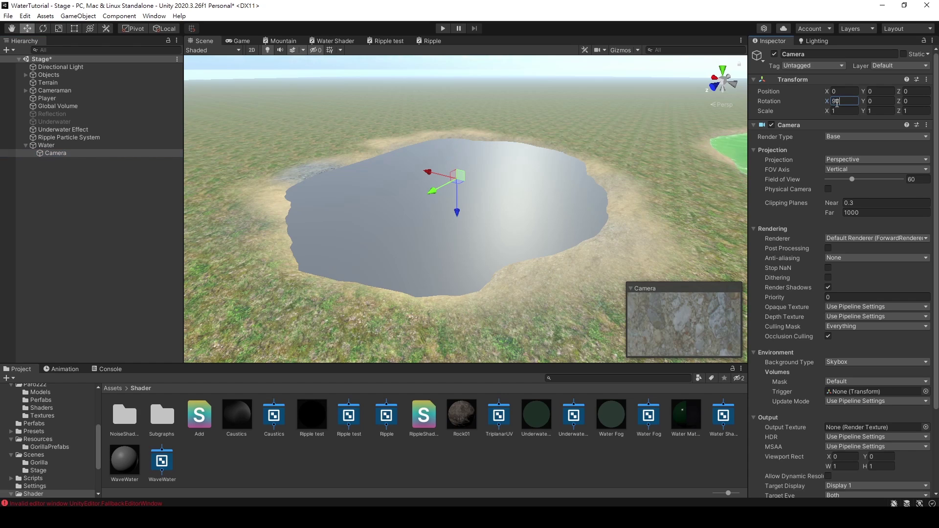
pyautogui.click(883, 92)
pyautogui.write('12')
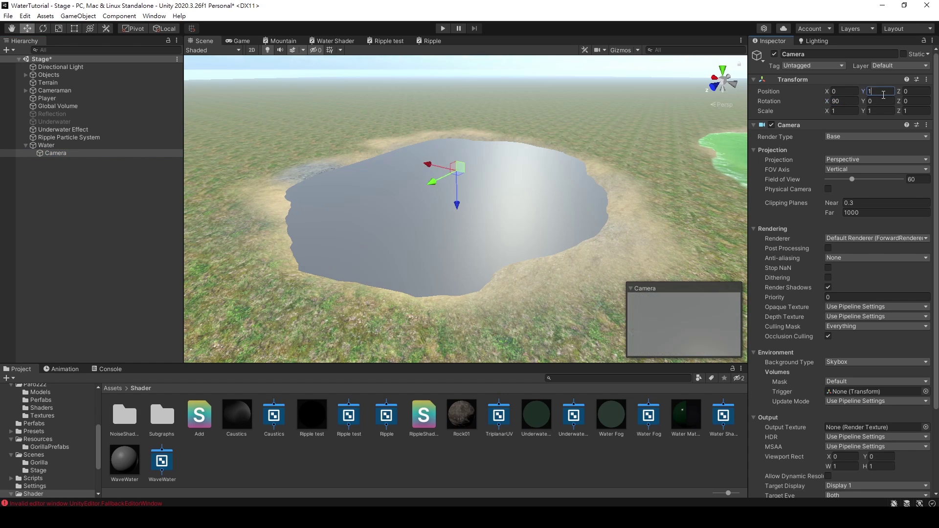
pyautogui.click(851, 160)
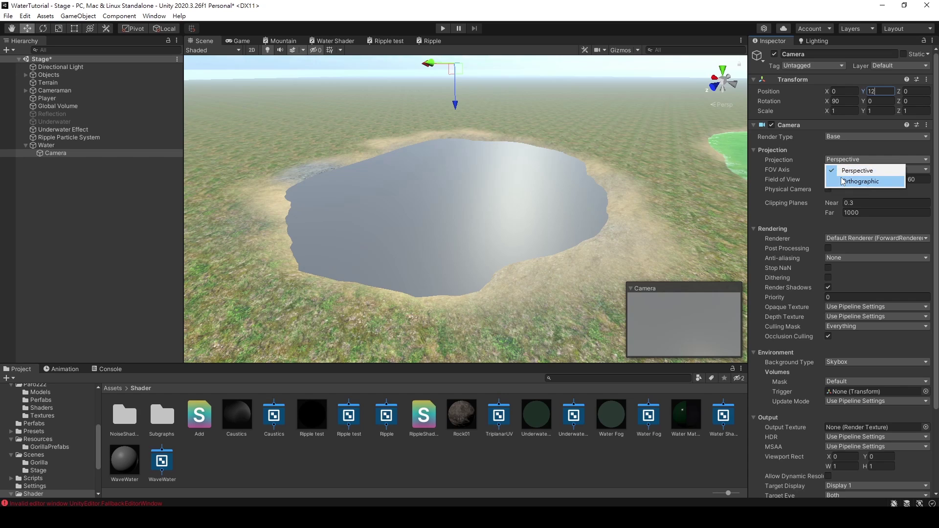
pyautogui.click(841, 179)
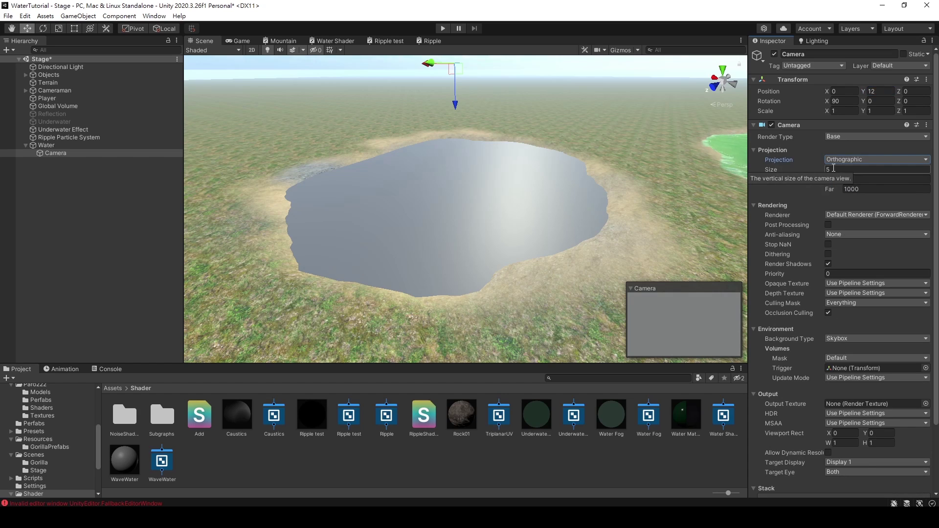
pyautogui.click(468, 183)
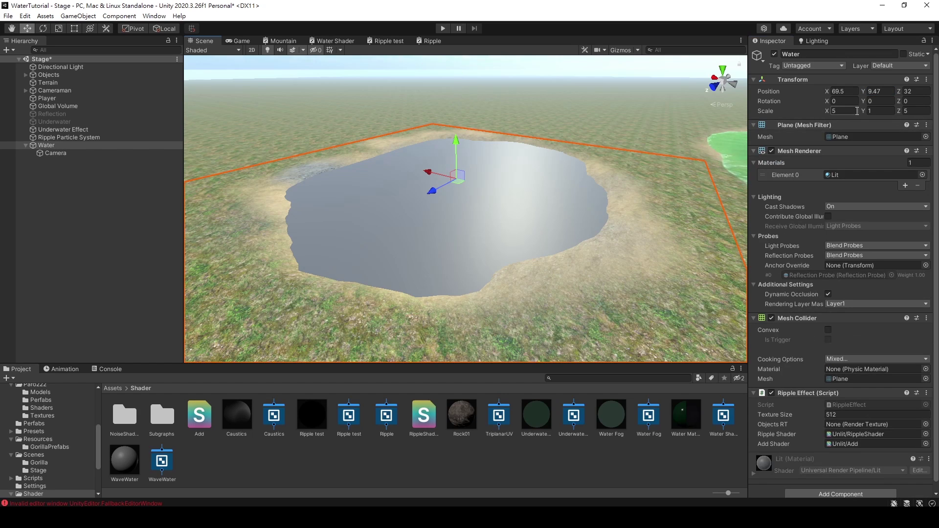
pyautogui.click(94, 153)
pyautogui.click(849, 169)
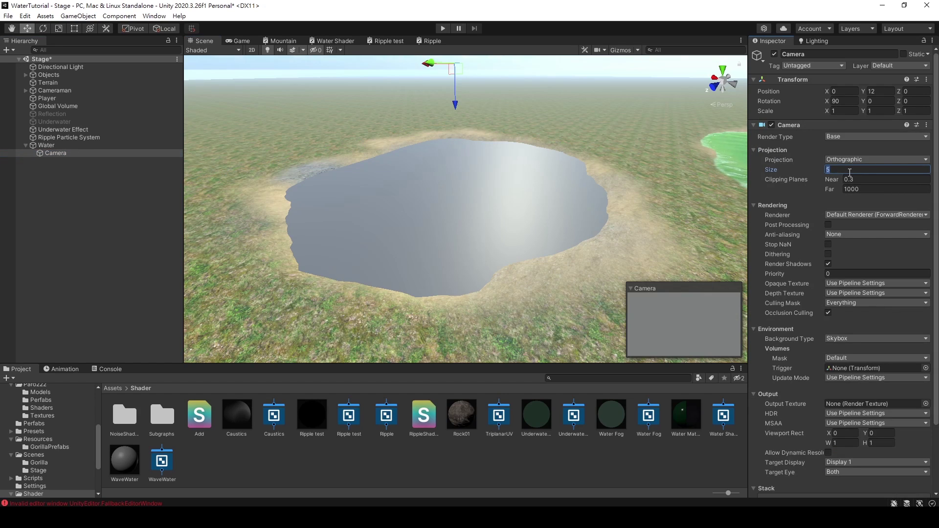
pyautogui.write('25')
# Disable shadows and occlusion culling, set Culling Mask to Nothing, and use a solid black background
pyautogui.scroll(-3, 803, 208)
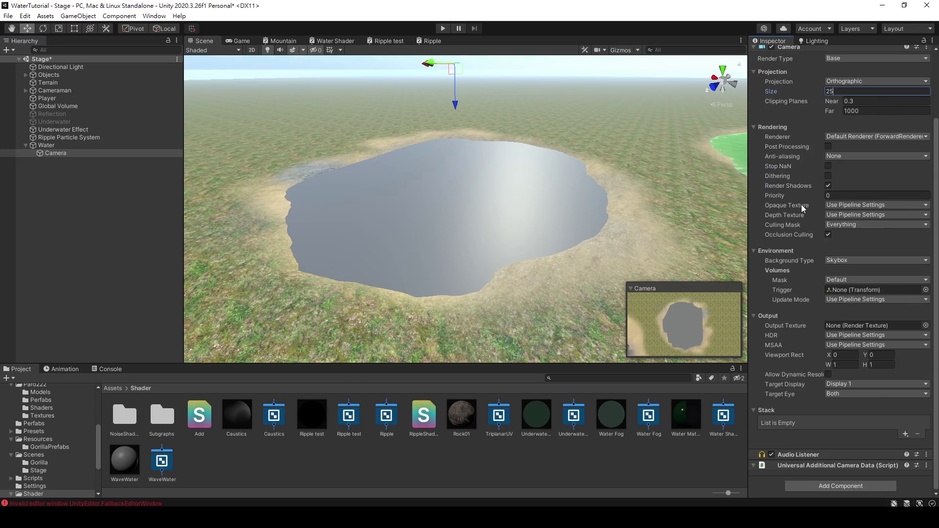
pyautogui.click(828, 186)
pyautogui.click(828, 235)
pyautogui.click(846, 224)
pyautogui.click(851, 237)
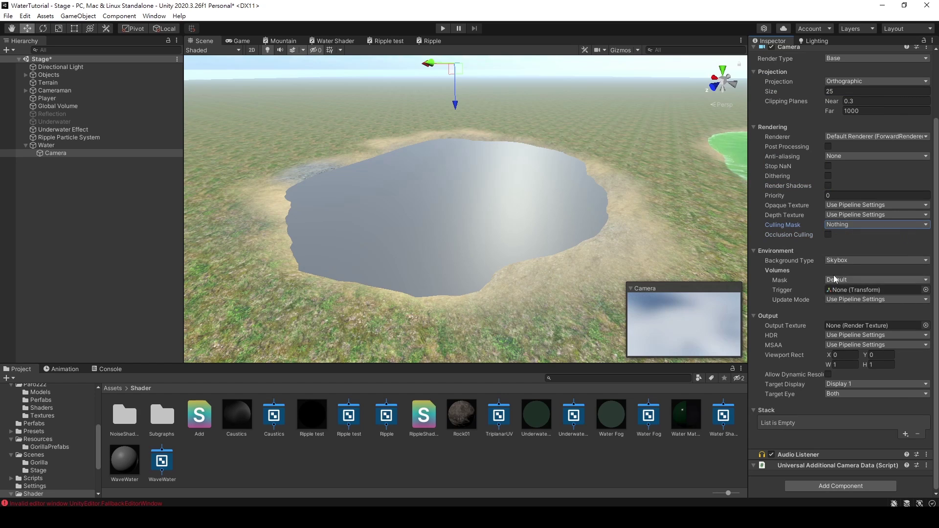
pyautogui.click(845, 260)
pyautogui.click(845, 282)
pyautogui.click(846, 271)
pyautogui.moveTo(865, 341); pyautogui.dragTo(825, 403)
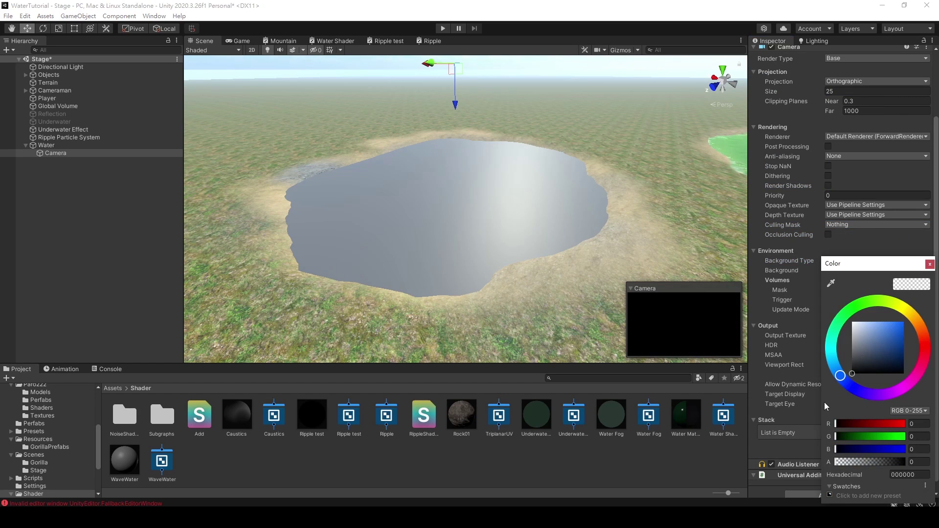
pyautogui.click(930, 264)
pyautogui.scroll(-1, 856, 372)
# Remove the Audio Listener component from the camera
pyautogui.rightClick(798, 454)
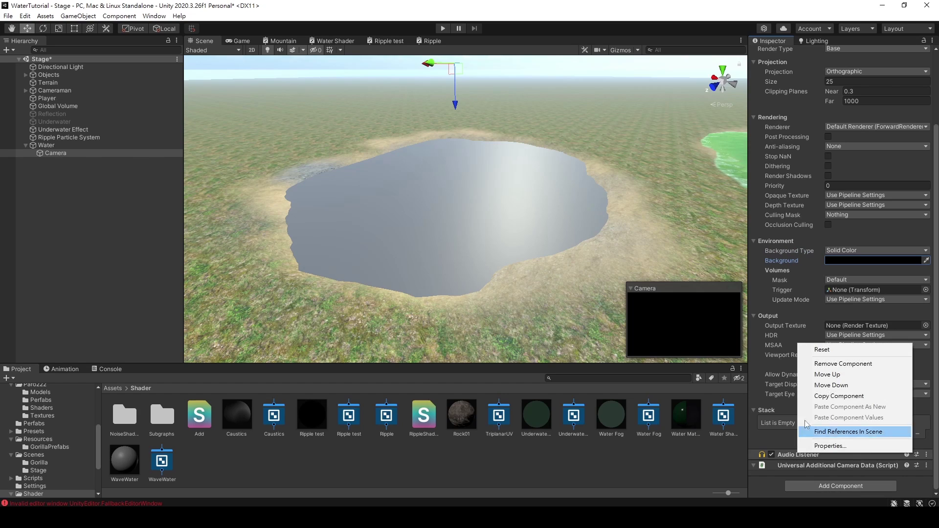
pyautogui.click(827, 365)
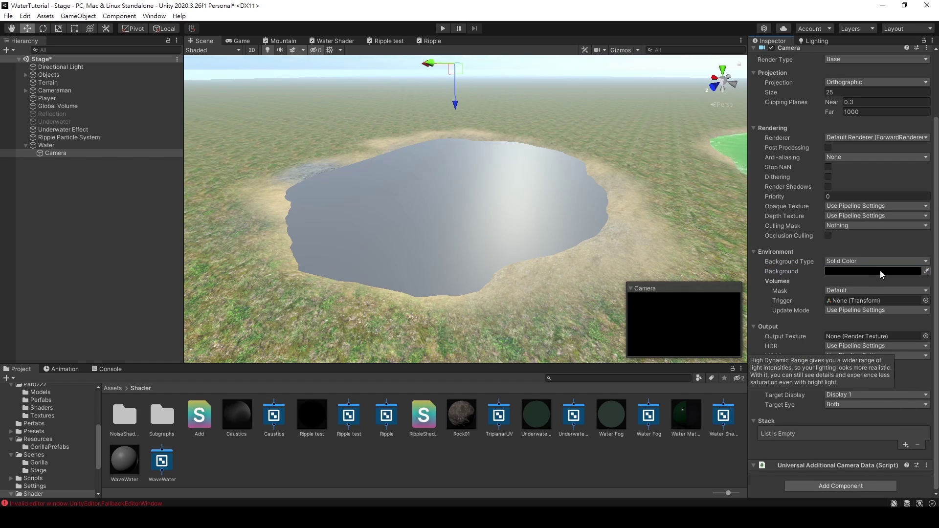
pyautogui.scroll(3, 886, 278)
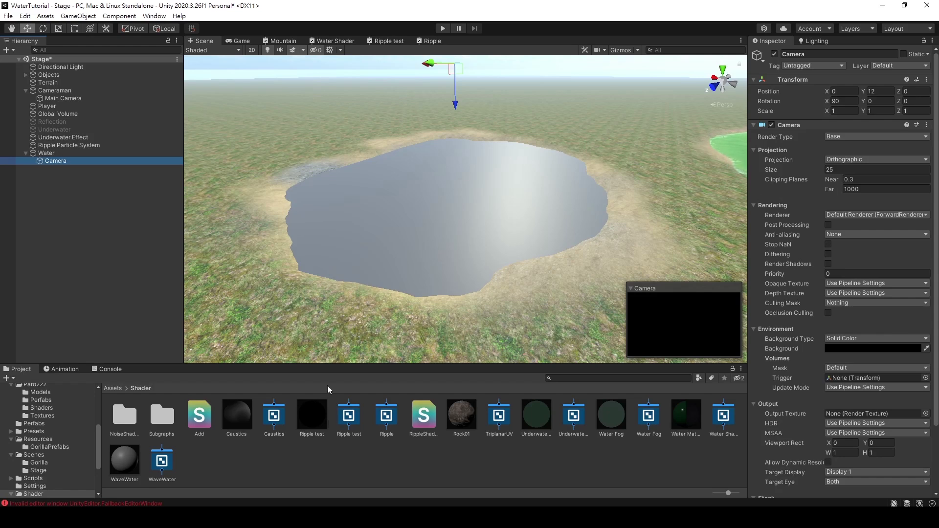
# Create a render texture named Ripple in the Shader folder
pyautogui.rightClick(300, 465)
pyautogui.moveTo(420, 196)
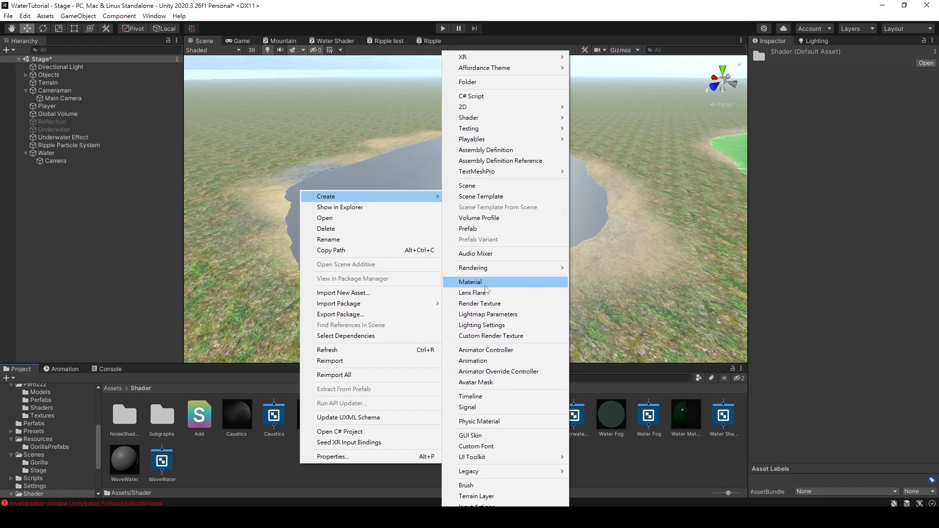
pyautogui.click(477, 283)
pyautogui.write('Ripple')
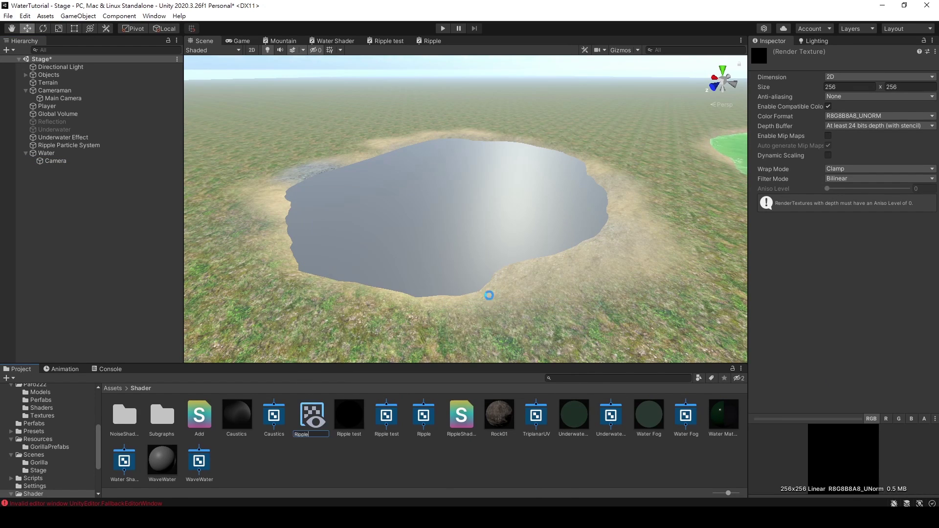
pyautogui.press('Return')
# Set Ripple as the water camera's Output Texture and change its width to 512
pyautogui.click(55, 161)
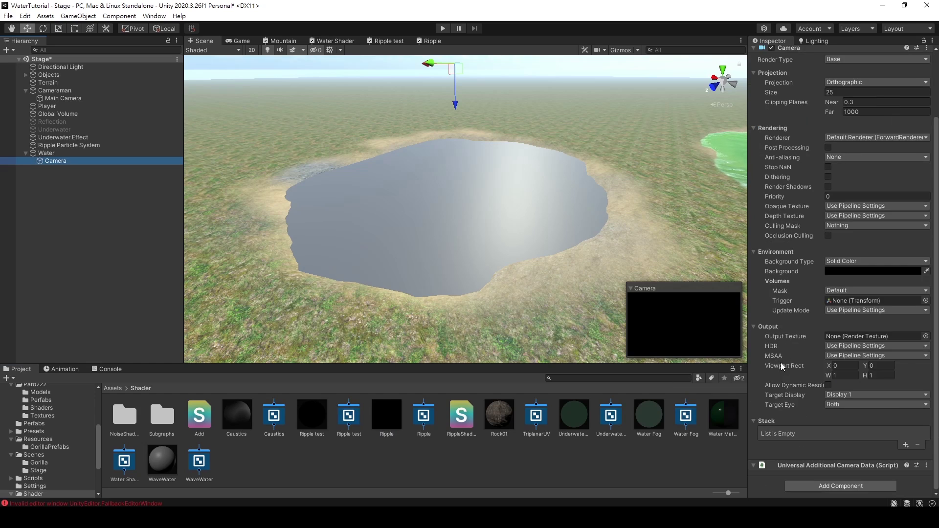
pyautogui.moveTo(386, 414); pyautogui.dragTo(873, 337)
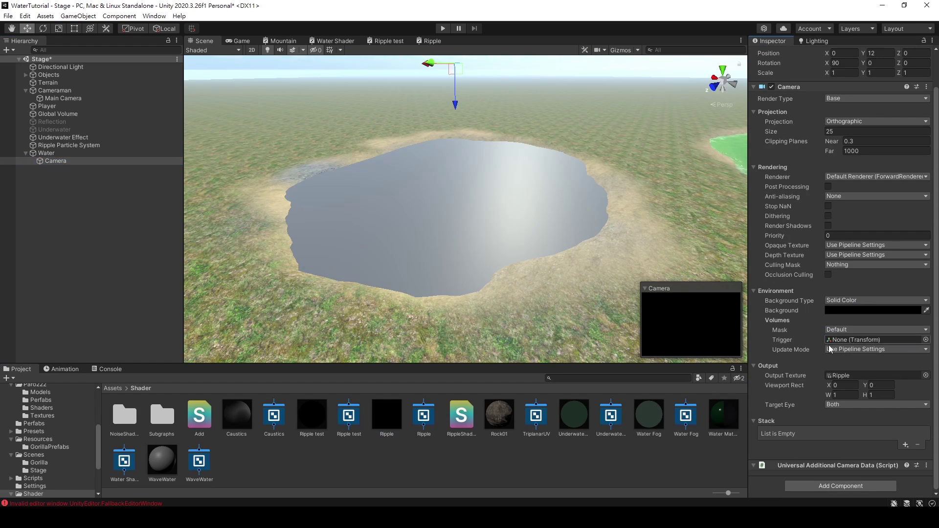
pyautogui.click(384, 415)
pyautogui.click(830, 88)
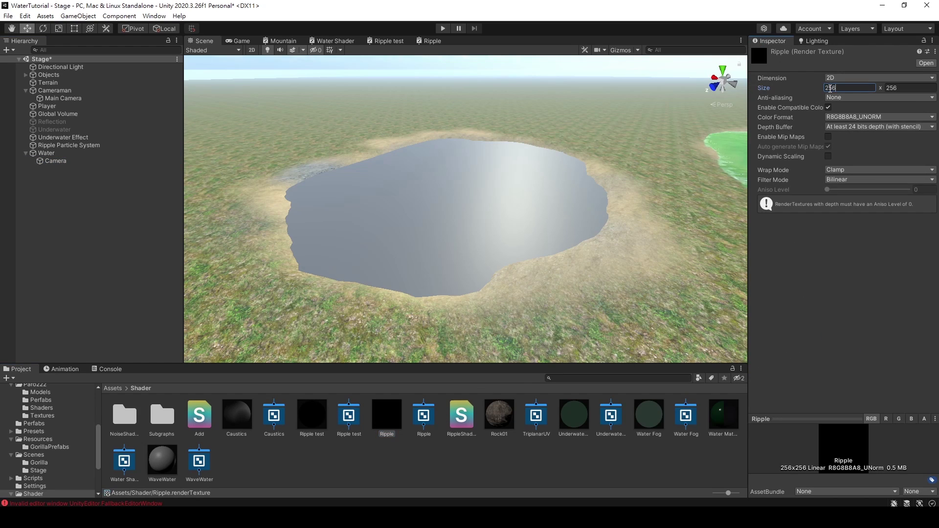
pyautogui.write('512')
pyautogui.press('Return')
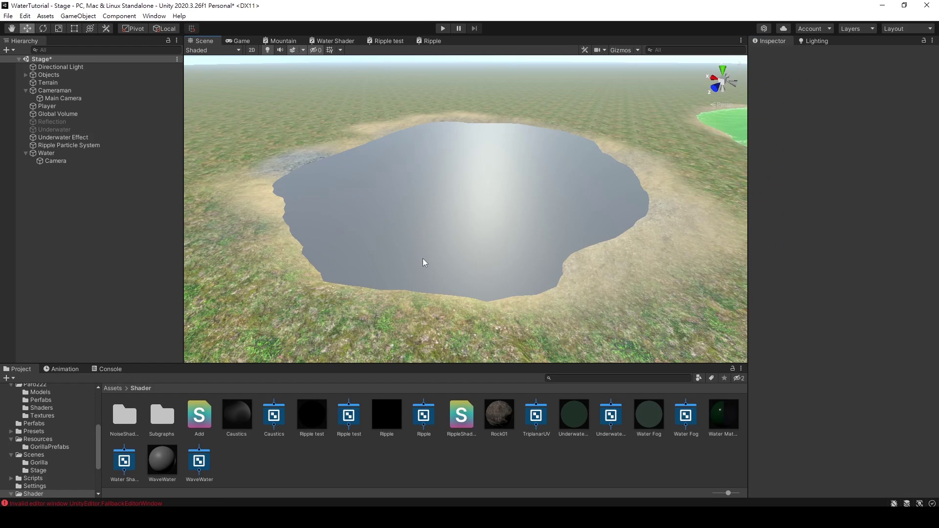
# Add a Particle System to the scene and frame it in view
pyautogui.rightClick(73, 179)
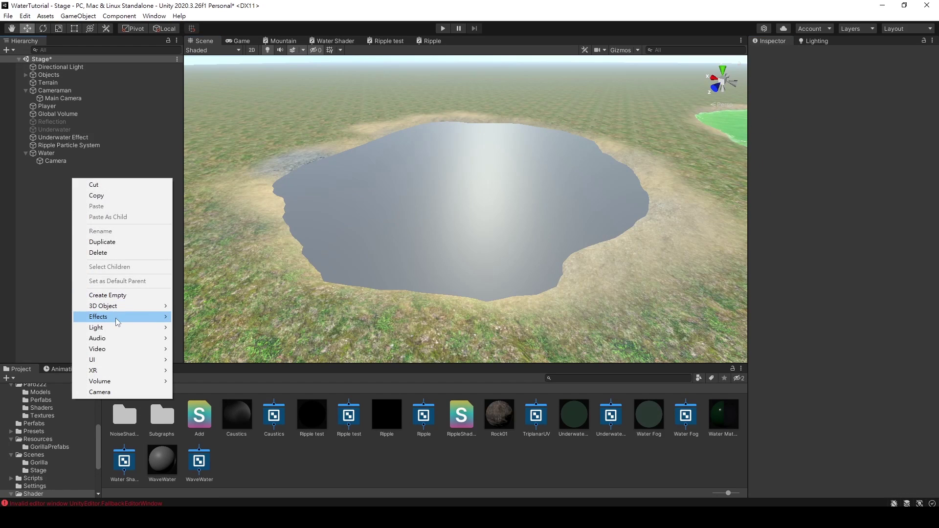
pyautogui.moveTo(118, 317)
pyautogui.click(204, 317)
pyautogui.doubleClick(72, 168)
# Set the particles' start lifetime to 0.1 and start speed to 0
pyautogui.click(830, 191)
pyautogui.write('1')
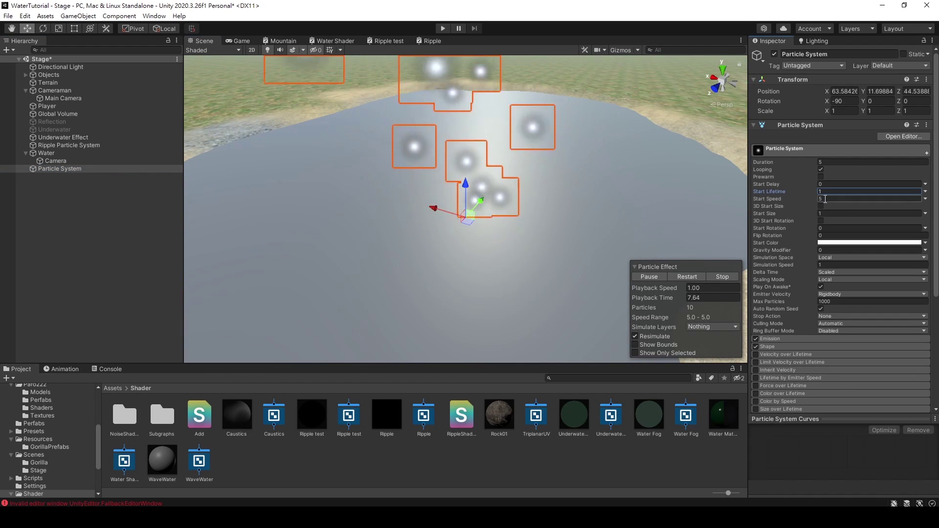
pyautogui.click(823, 199)
pyautogui.write('0')
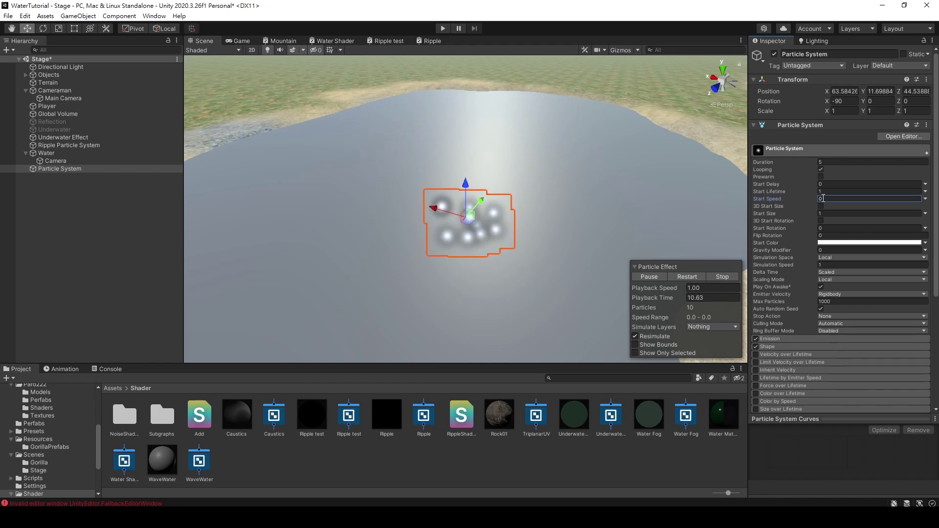
pyautogui.click(832, 192)
pyautogui.write('0.')
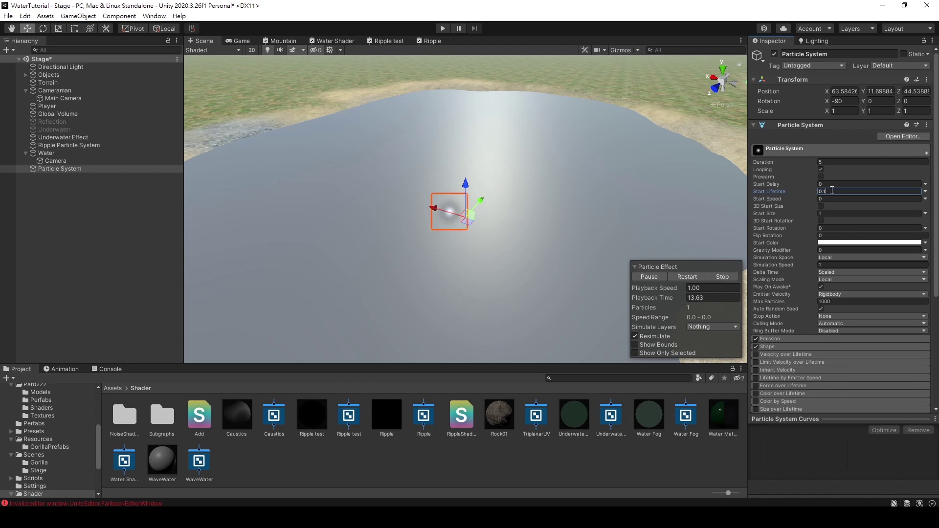
# Set Emission Rate over Time to 1 and emit from an Edge shape with radius 0.0001
pyautogui.click(786, 338)
pyautogui.click(830, 347)
pyautogui.scroll(-5, 807, 318)
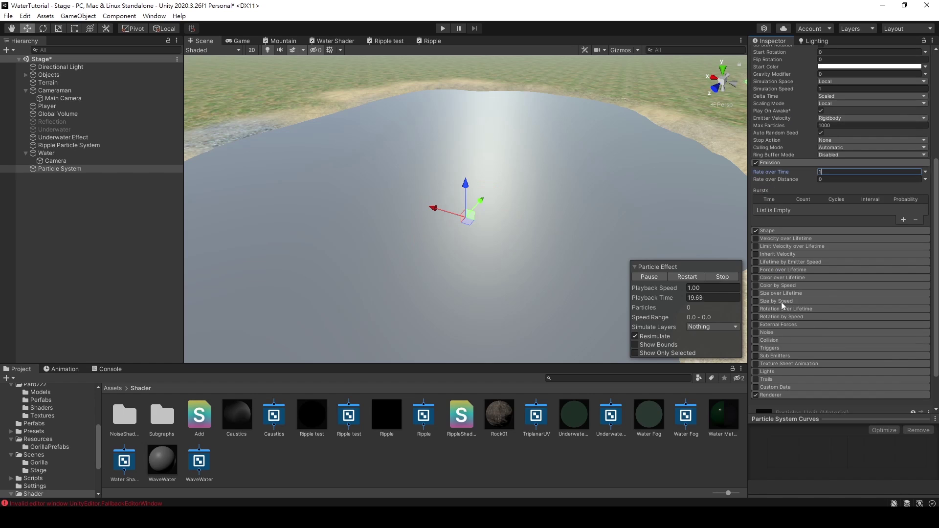
pyautogui.click(780, 232)
pyautogui.click(833, 239)
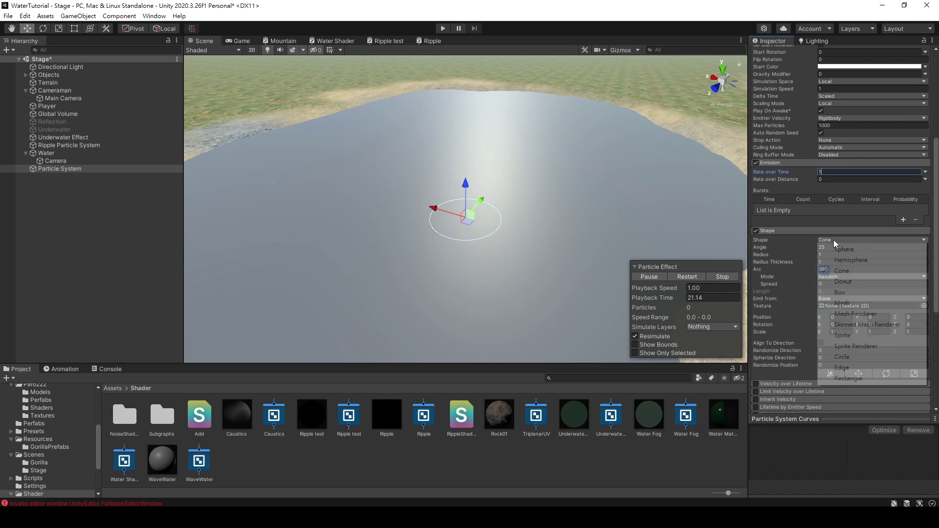
pyautogui.click(842, 367)
pyautogui.moveTo(789, 246); pyautogui.dragTo(738, 239)
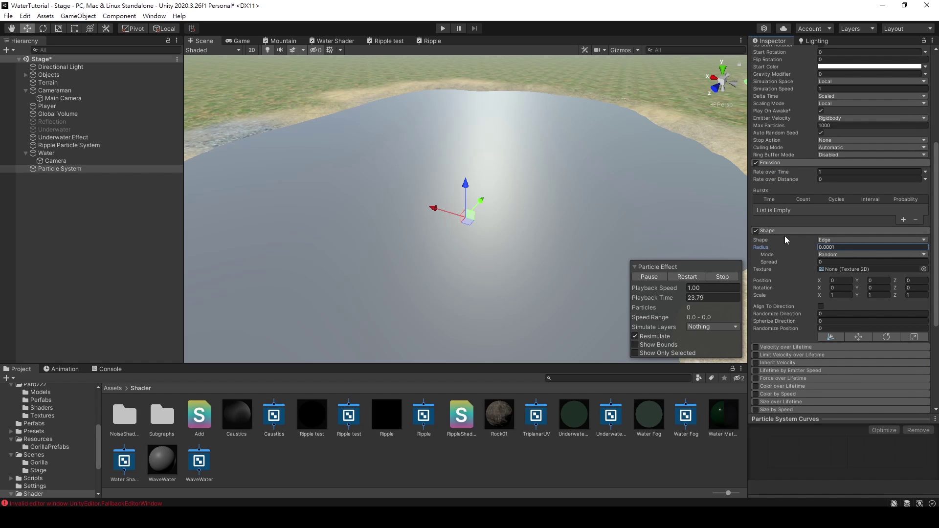
pyautogui.scroll(-5, 793, 268)
pyautogui.scroll(10, 787, 149)
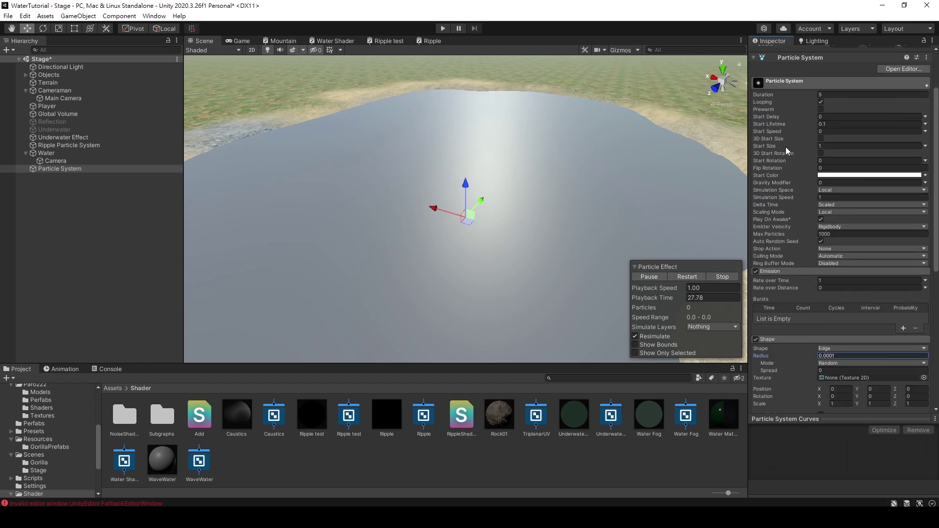
# Put the particle system on the TransparentFX layer and make the water camera render only TransparentFX
pyautogui.click(894, 66)
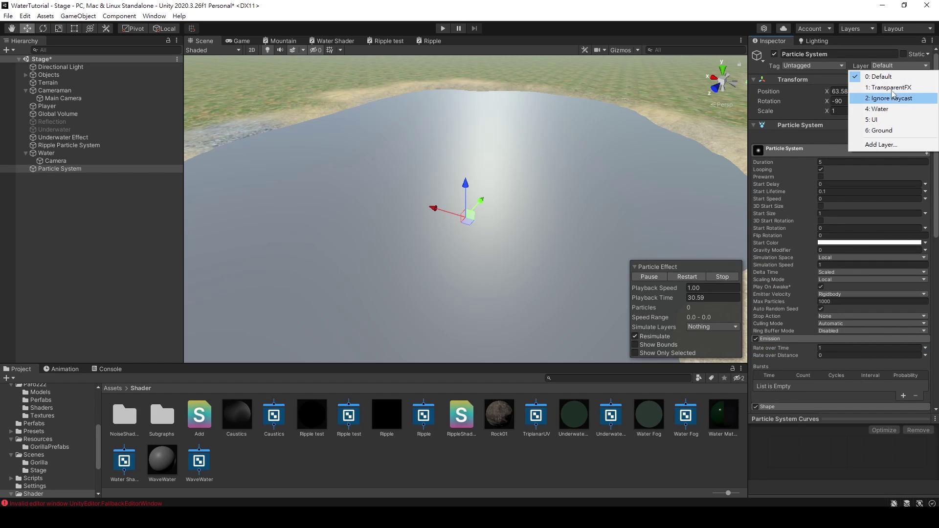
pyautogui.click(890, 88)
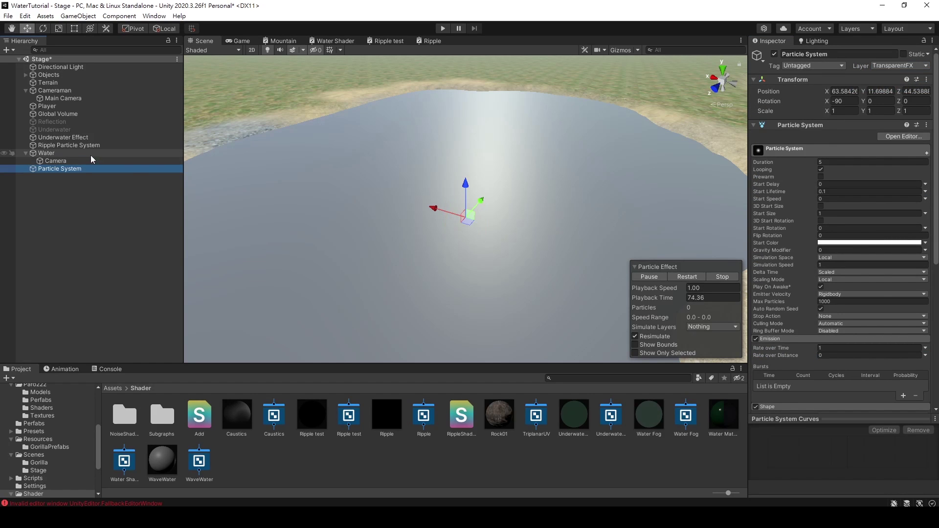
pyautogui.click(83, 161)
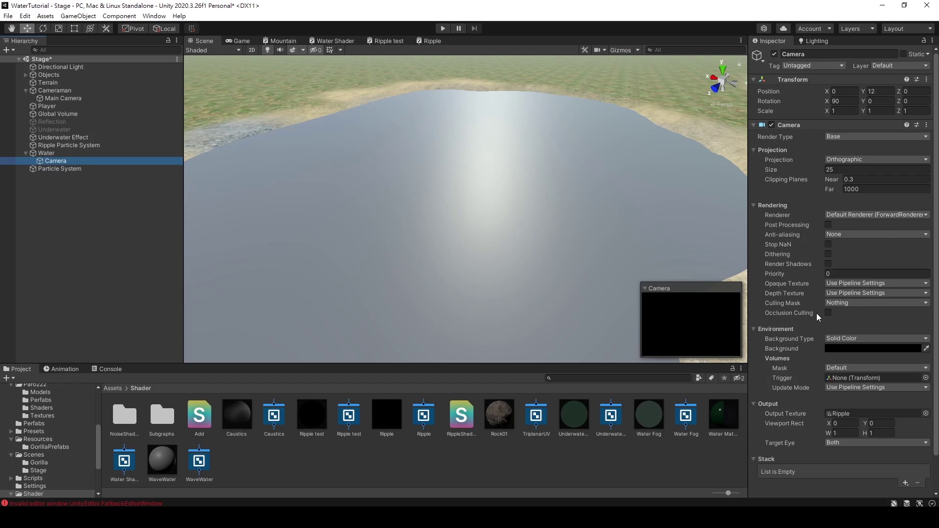
pyautogui.scroll(-2, 816, 313)
pyautogui.click(834, 264)
pyautogui.click(849, 304)
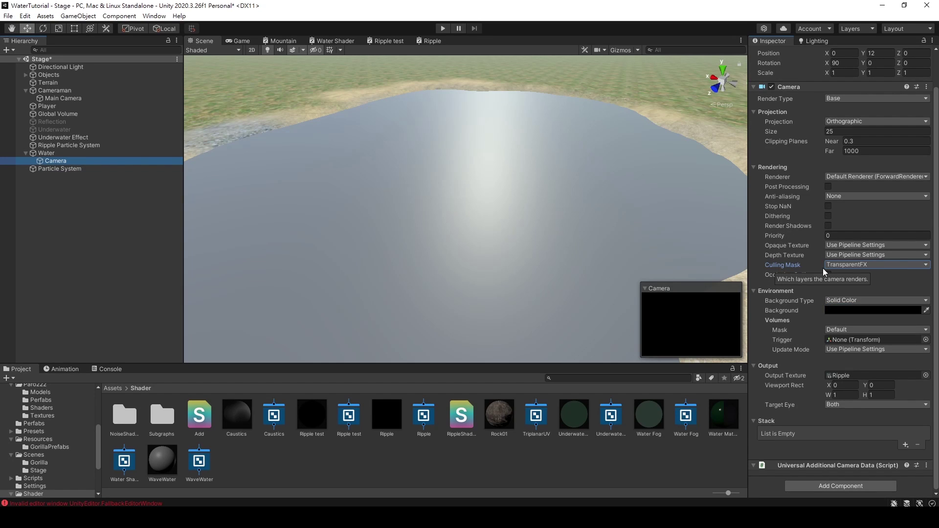
# Assign the Ripple render texture to Water's Objects RT and apply a new Ripple shader graph material to the water
pyautogui.click(46, 153)
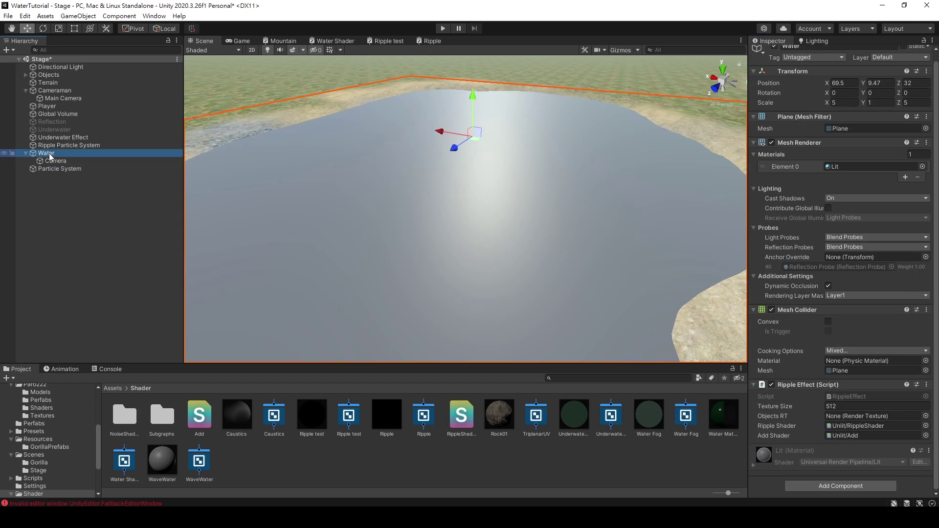
pyautogui.moveTo(382, 418); pyautogui.dragTo(698, 411)
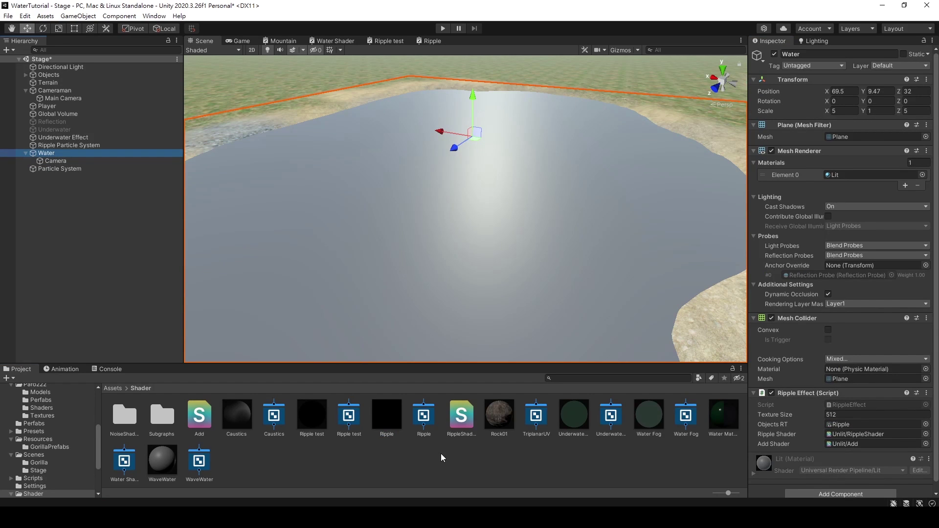
pyautogui.rightClick(432, 411)
pyautogui.moveTo(511, 137)
pyautogui.click(611, 283)
pyautogui.click(539, 430)
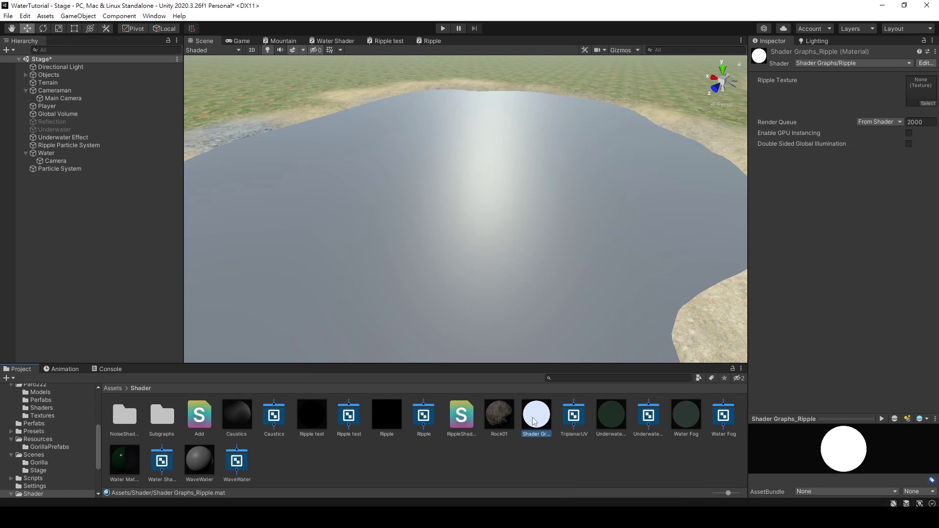
pyautogui.moveTo(534, 421); pyautogui.dragTo(495, 247)
# Start play mode and walk the player forward with W into the water
pyautogui.click(441, 28)
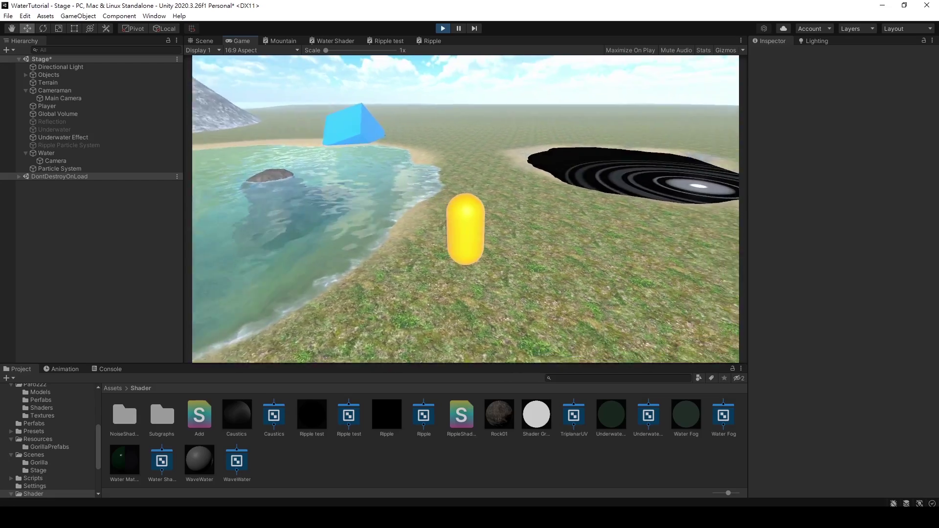
pyautogui.press('w')
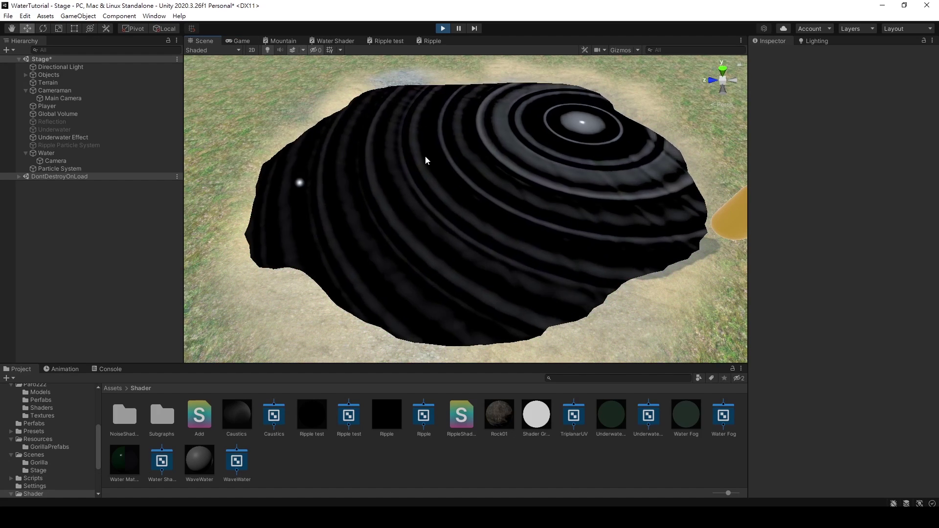
# Rotate the water's camera to 180 degrees on Y
pyautogui.click(55, 161)
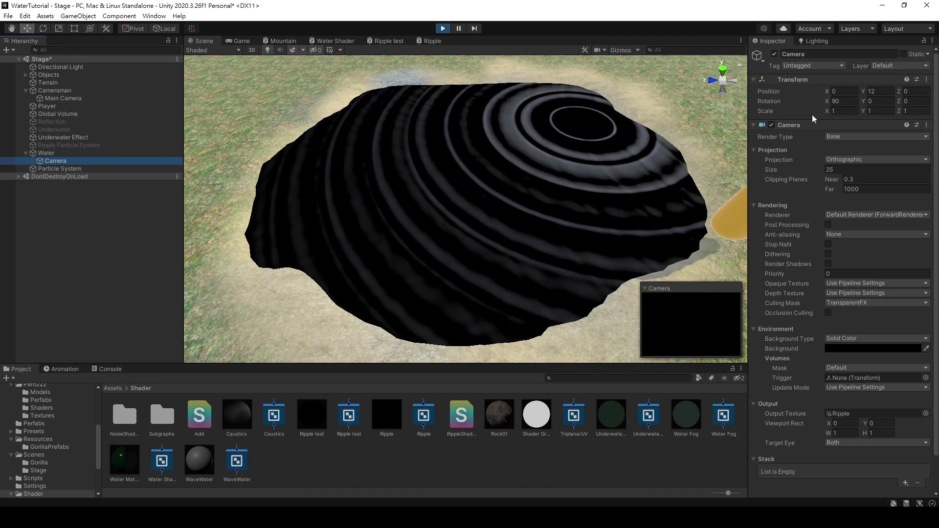
pyautogui.click(873, 100)
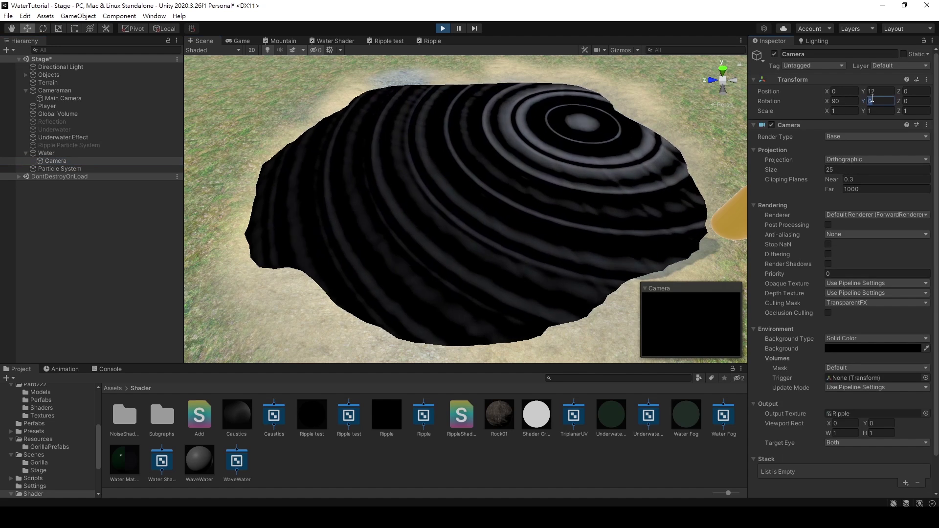
pyautogui.write('180')
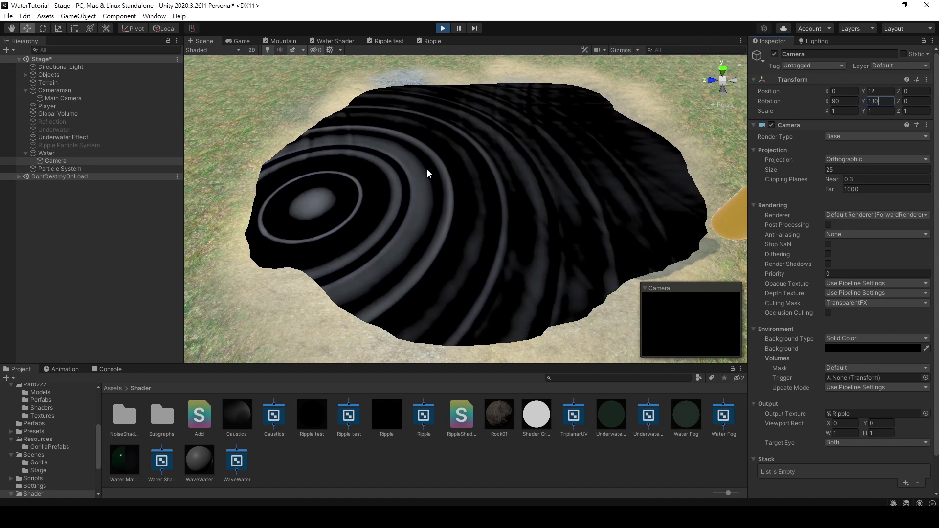
pyautogui.click(46, 162)
# Give the particles a white start colour, start lifetime 1 and start size 6
pyautogui.click(48, 168)
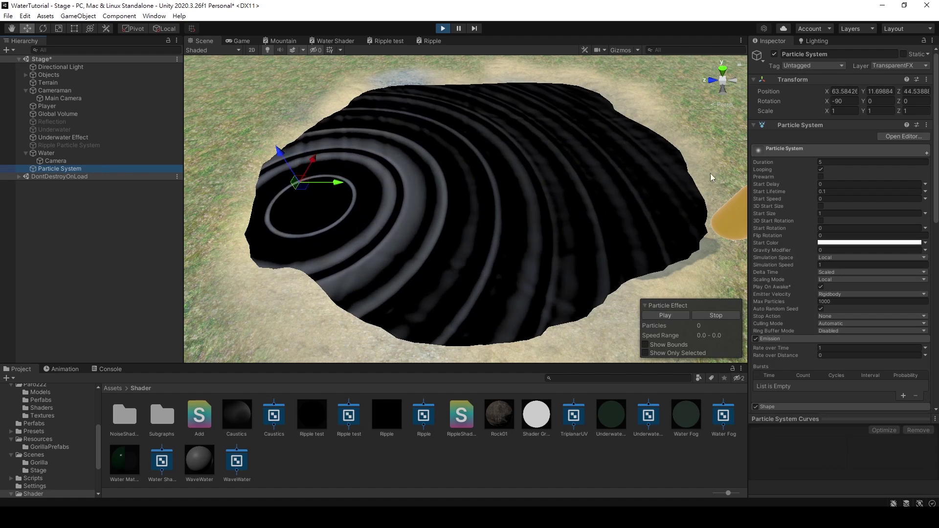
pyautogui.click(833, 247)
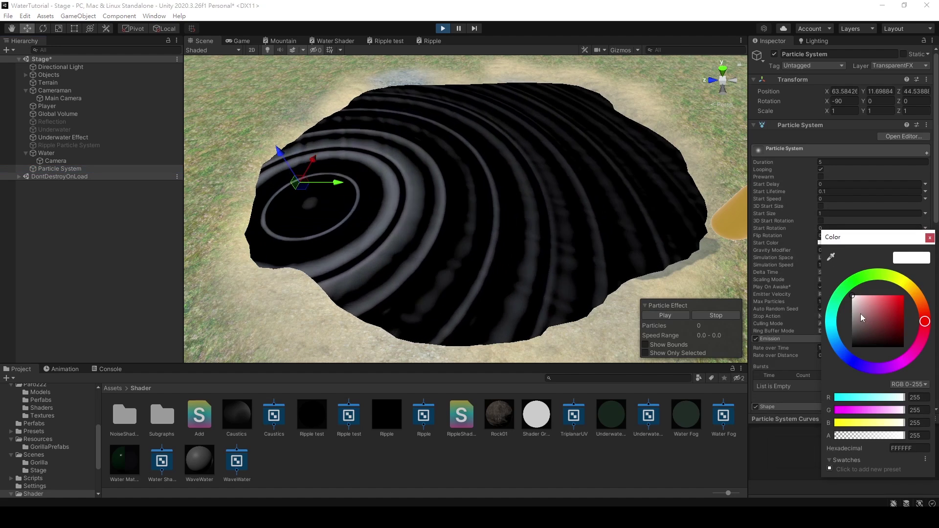
pyautogui.click(931, 246)
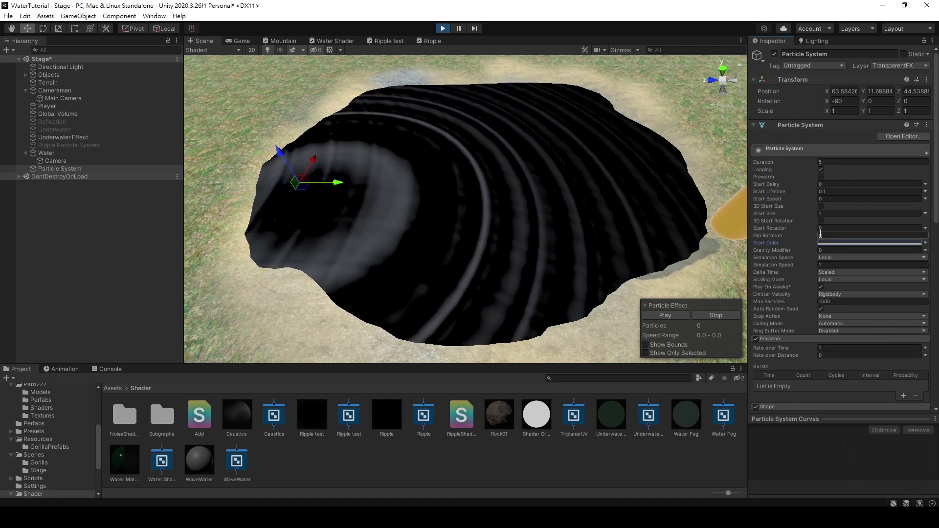
pyautogui.click(824, 243)
pyautogui.moveTo(854, 302); pyautogui.dragTo(843, 287)
pyautogui.click(931, 236)
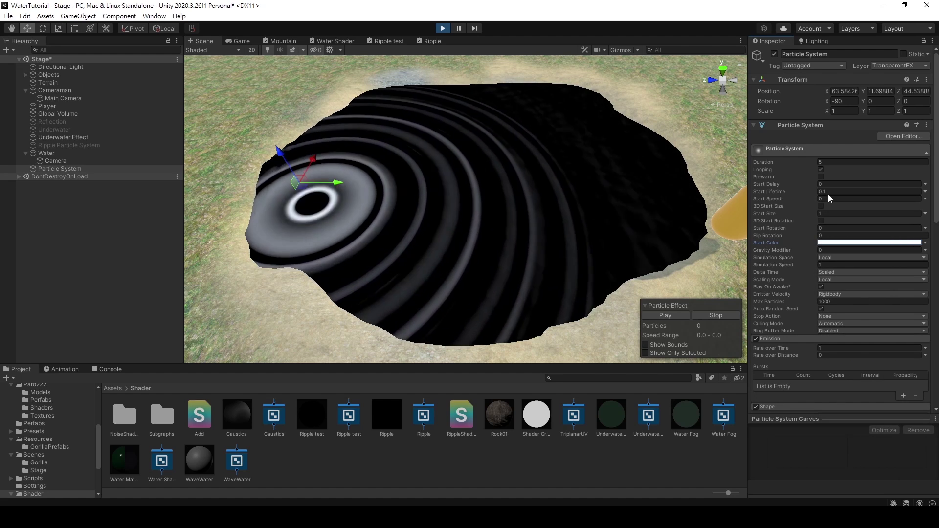
pyautogui.click(829, 192)
pyautogui.write('1')
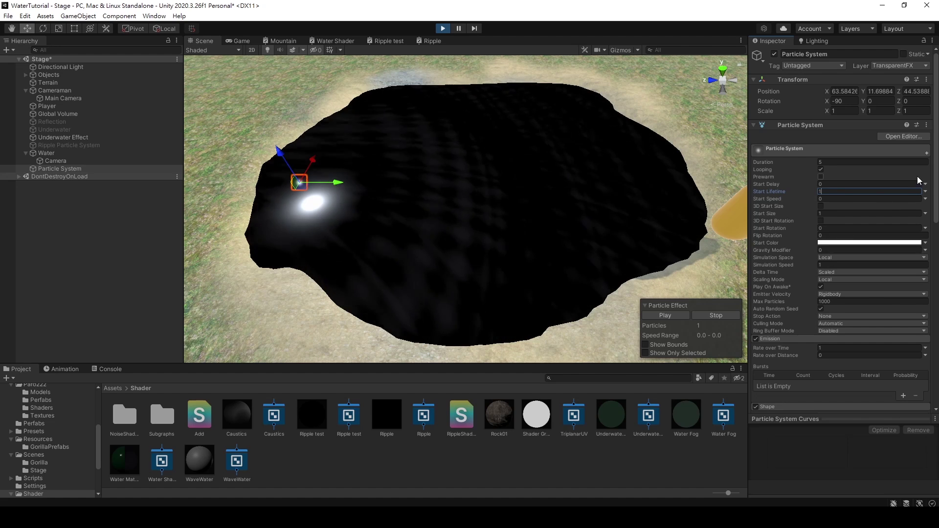
pyautogui.click(853, 214)
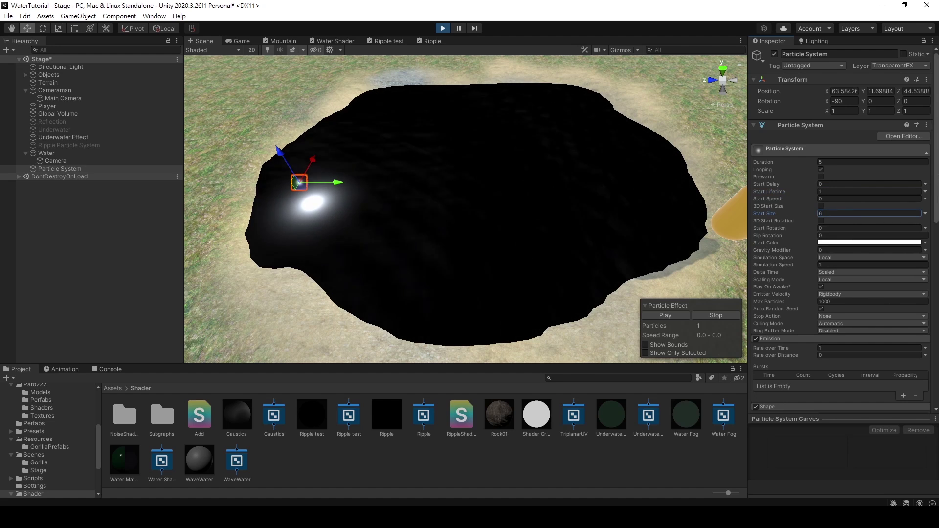
pyautogui.write('6')
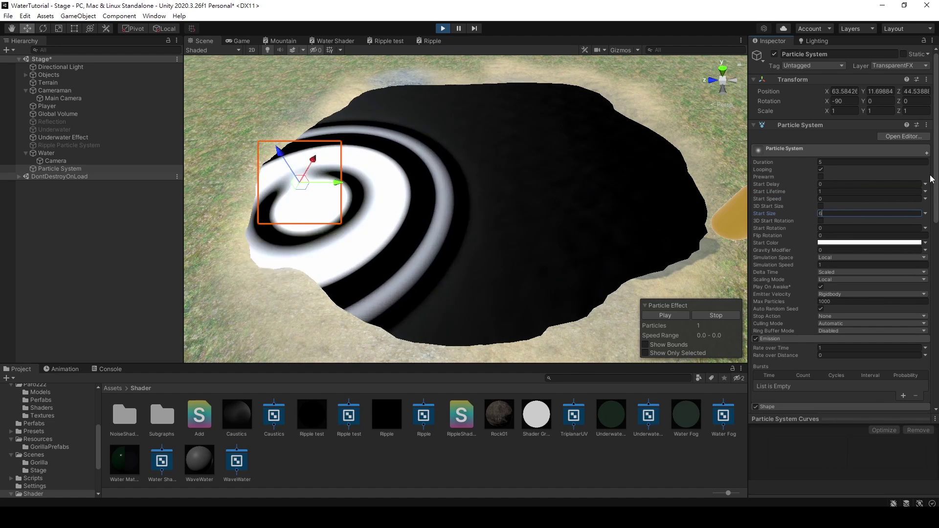
# Render the particles with the Star material, then stop play mode
pyautogui.scroll(-15, 924, 383)
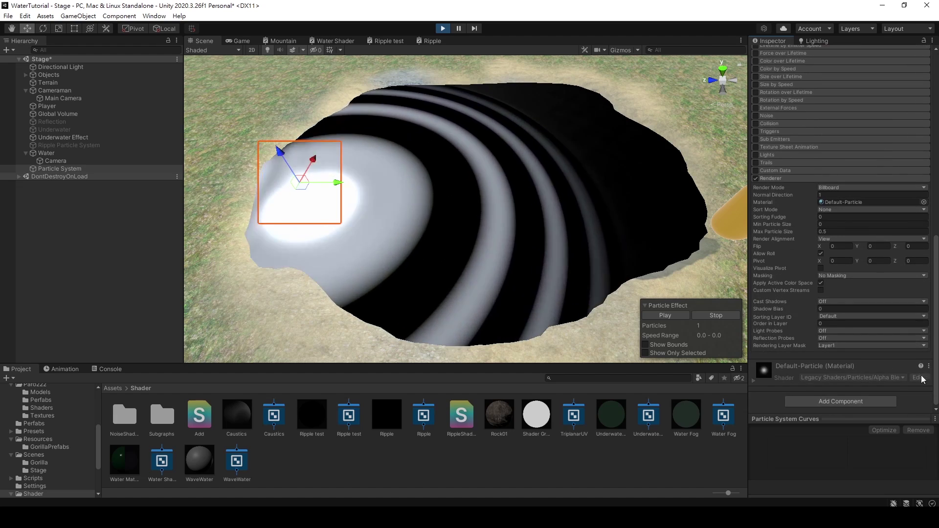
pyautogui.click(923, 202)
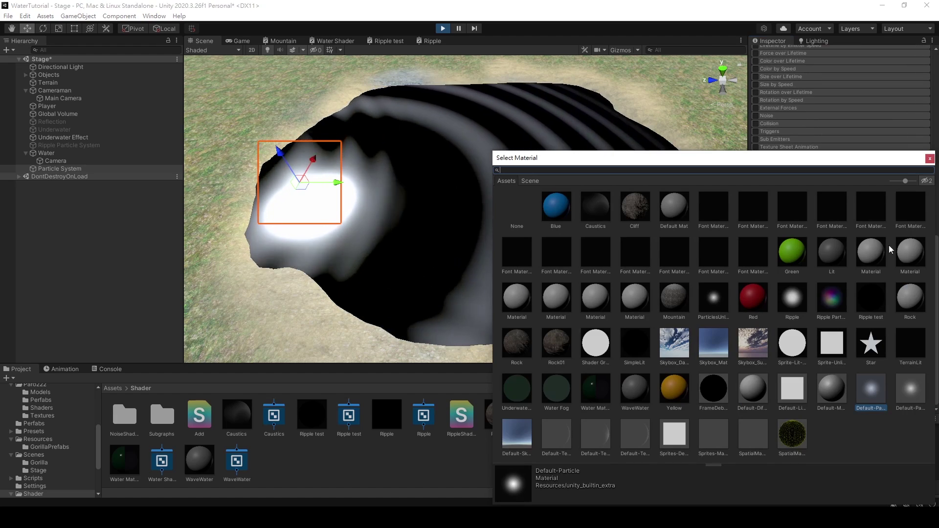
pyautogui.doubleClick(871, 344)
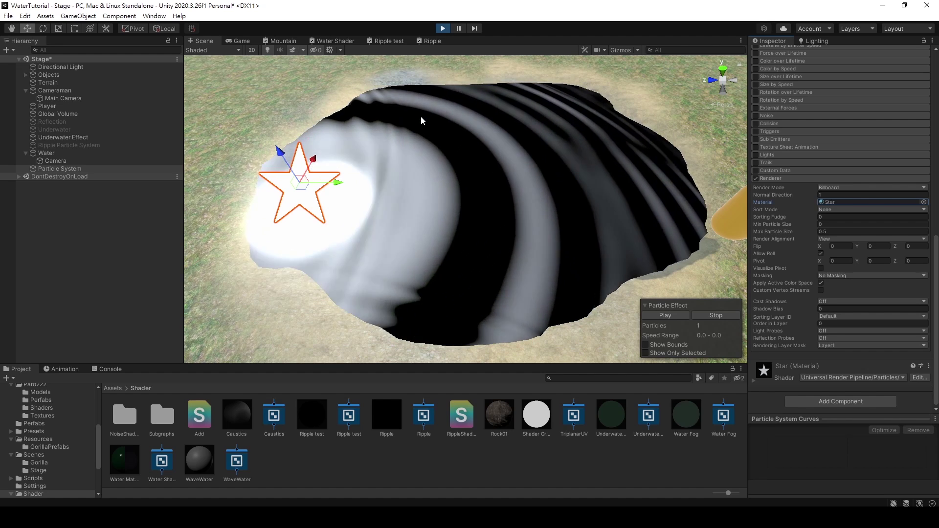
pyautogui.hotkey('ctrl', 'p')
# Maximize the Ripple shader graph, tidy the texture nodes, and set the graph's material to Lit
pyautogui.doubleClick(428, 41)
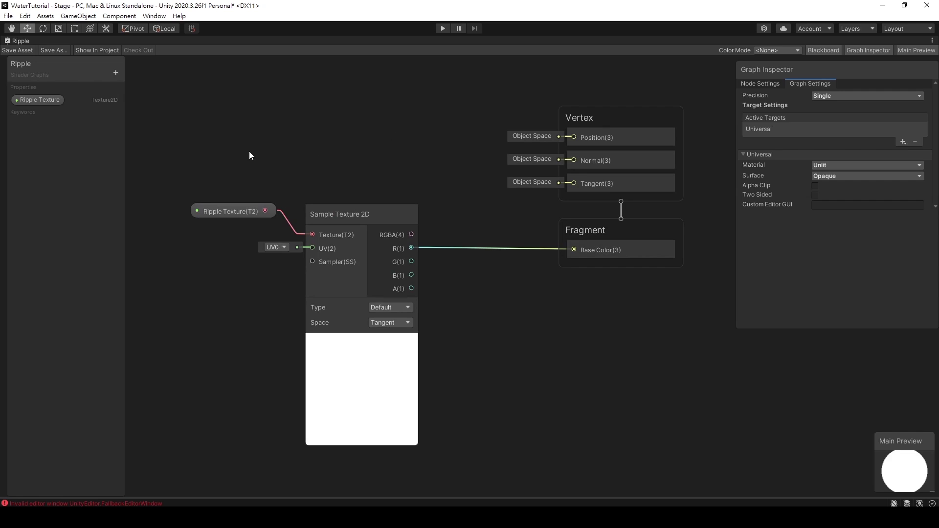
pyautogui.moveTo(249, 156); pyautogui.dragTo(260, 226)
pyautogui.click(390, 169)
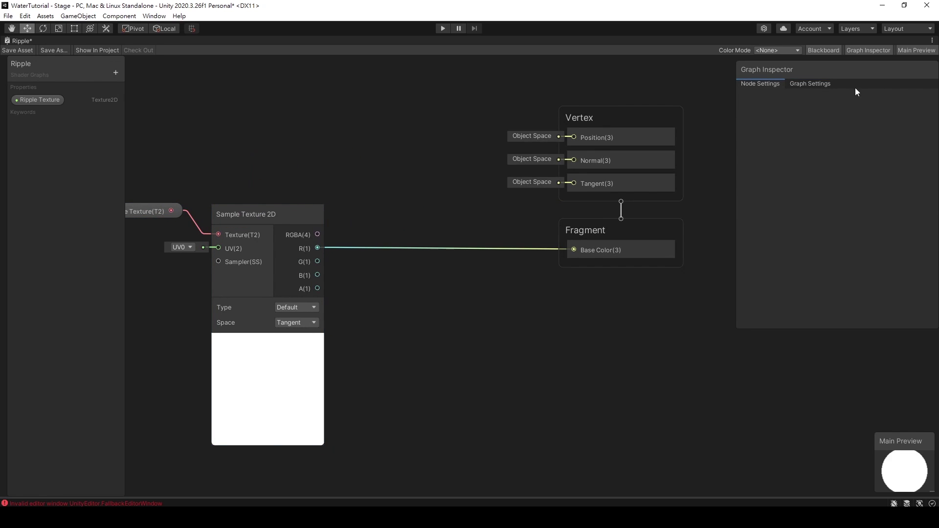
pyautogui.click(822, 84)
pyautogui.click(820, 165)
pyautogui.click(830, 175)
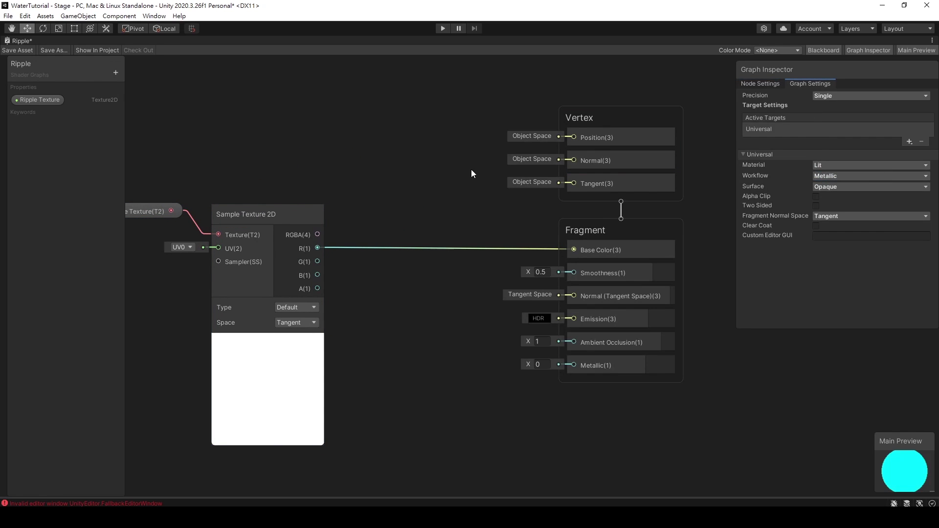
# Add a Normal From Height node fed by the texture's red channel
pyautogui.moveTo(357, 247); pyautogui.dragTo(360, 244)
pyautogui.write('normal')
pyautogui.click(430, 305)
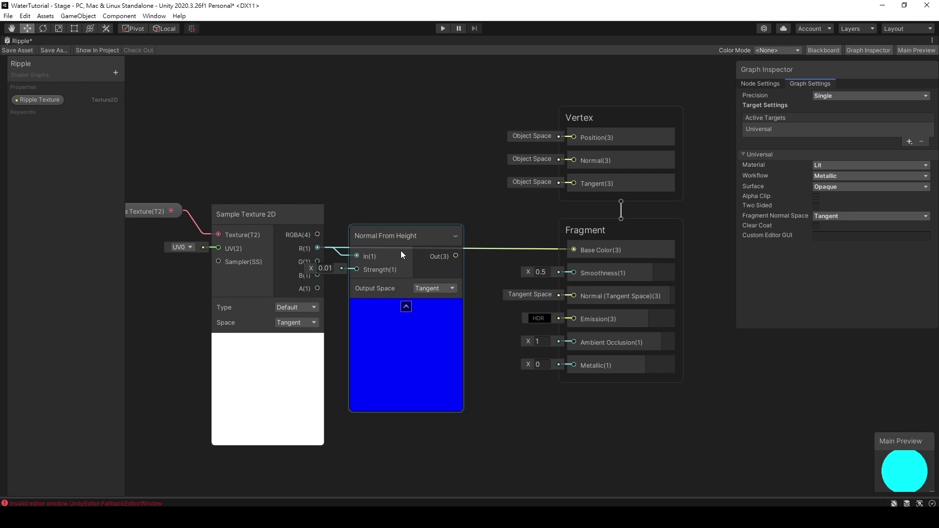
pyautogui.moveTo(383, 245); pyautogui.dragTo(415, 236)
# Create a Float 'Normal Strength' defaulting to 0.1 into Strength, and wire Out to Normal
pyautogui.click(115, 72)
pyautogui.click(139, 77)
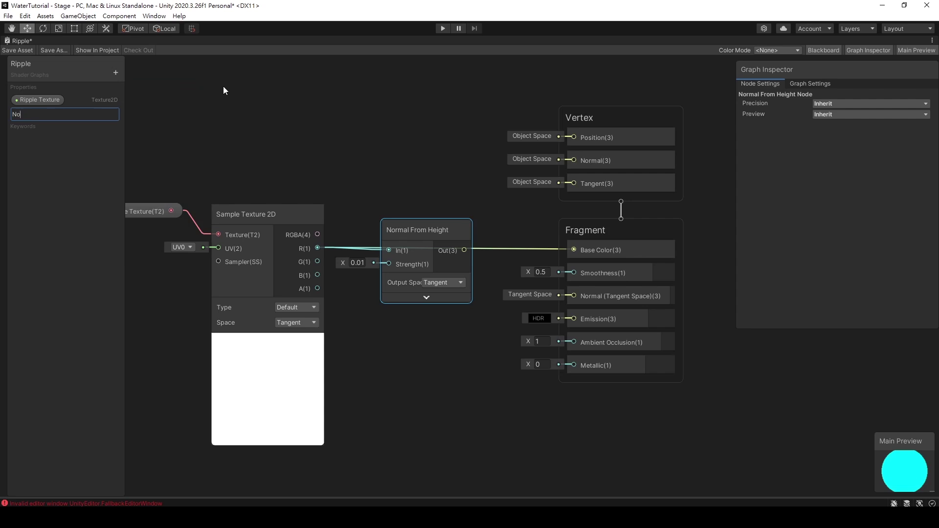
pyautogui.write('Normal Strength')
pyautogui.press('Return')
pyautogui.click(66, 113)
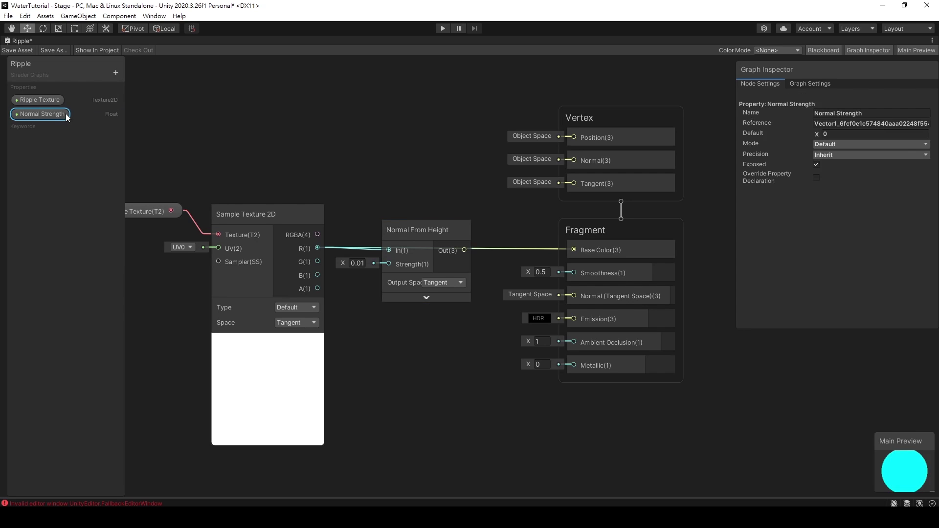
pyautogui.click(832, 132)
pyautogui.write('.1')
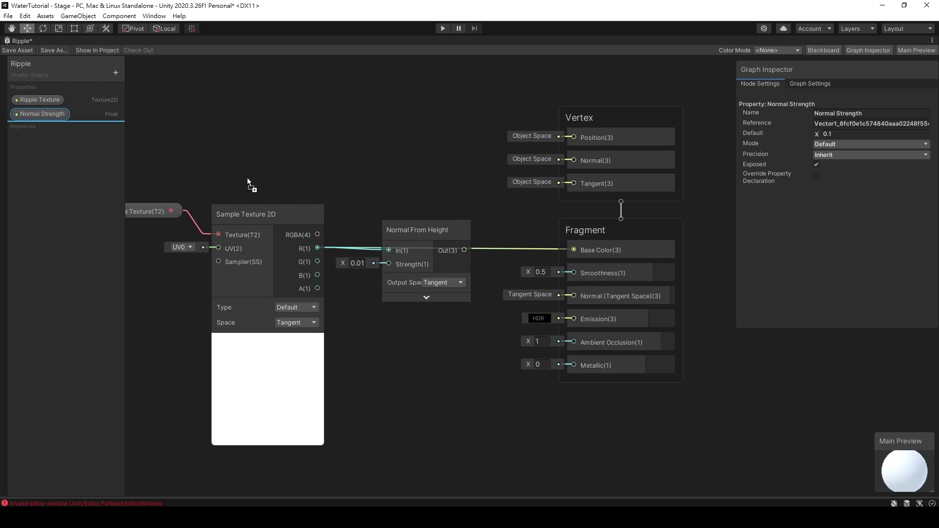
pyautogui.moveTo(386, 264); pyautogui.dragTo(388, 264)
pyautogui.moveTo(288, 183); pyautogui.dragTo(277, 188)
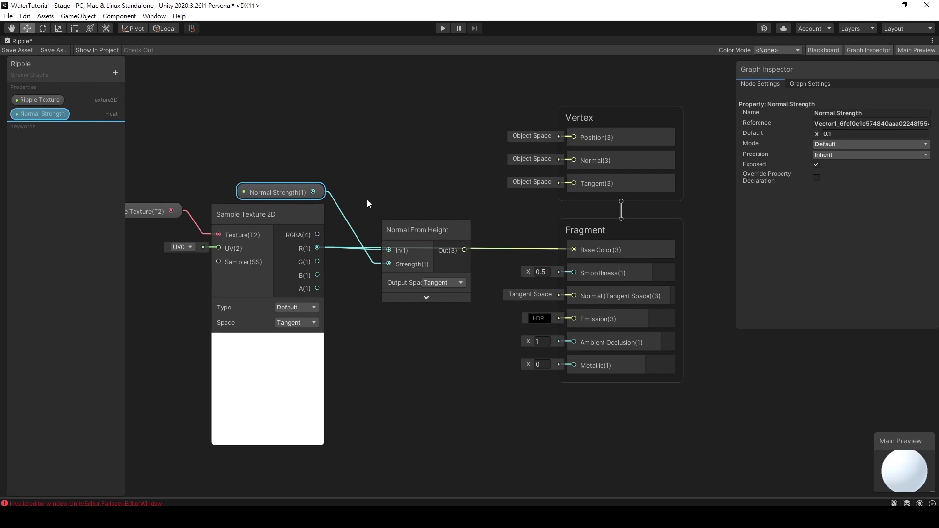
pyautogui.moveTo(570, 296); pyautogui.dragTo(572, 296)
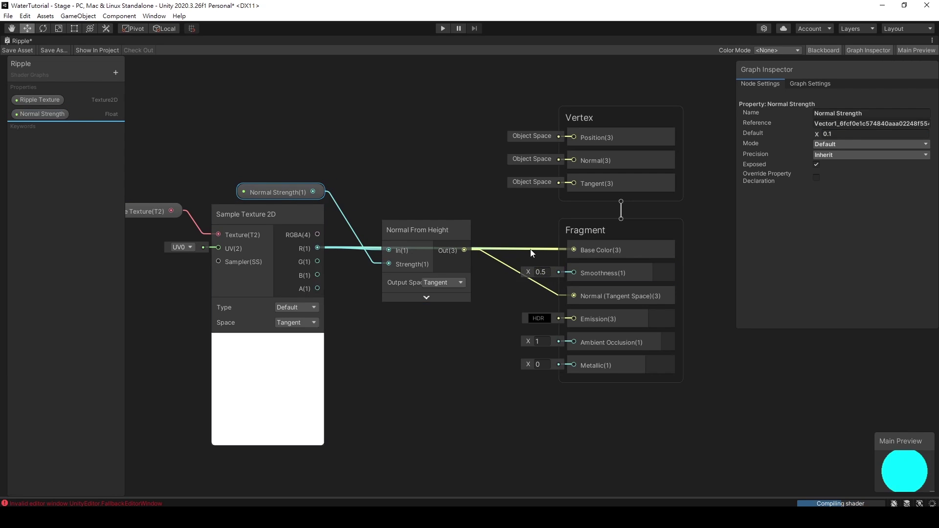
# Add a Float 'Smoothness' property in Slider mode and connect it to Fragment Smoothness
pyautogui.click(529, 249)
pyautogui.click(115, 72)
pyautogui.click(139, 79)
pyautogui.write('Smoothness')
pyautogui.press('Return')
pyautogui.click(34, 127)
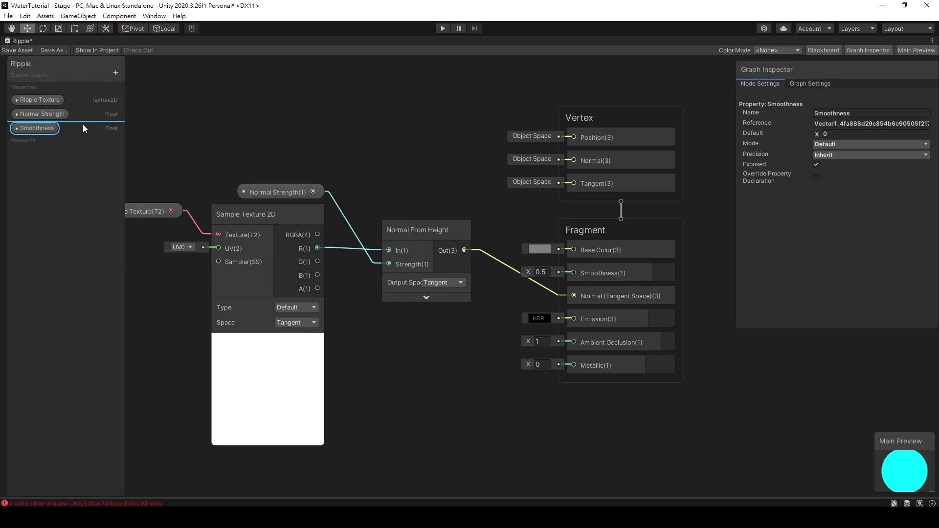
pyautogui.click(825, 144)
pyautogui.click(826, 165)
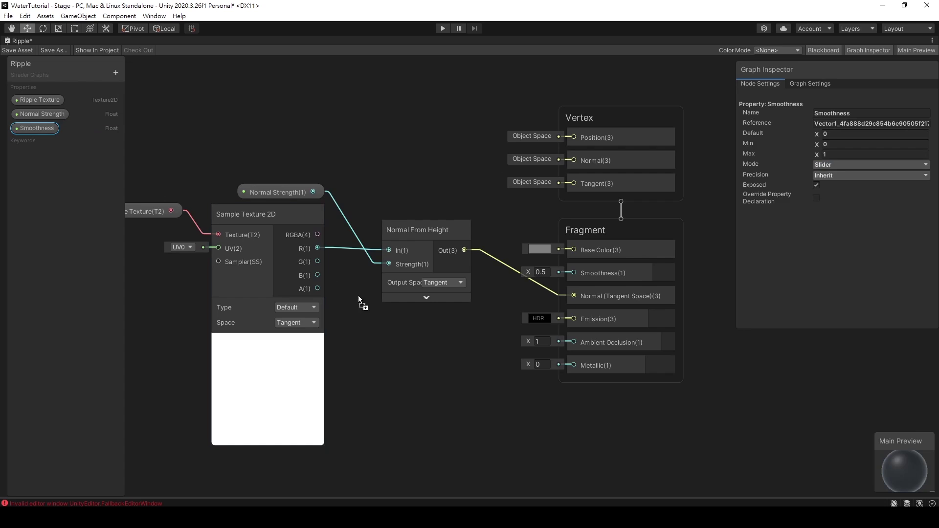
pyautogui.moveTo(573, 275); pyautogui.dragTo(573, 274)
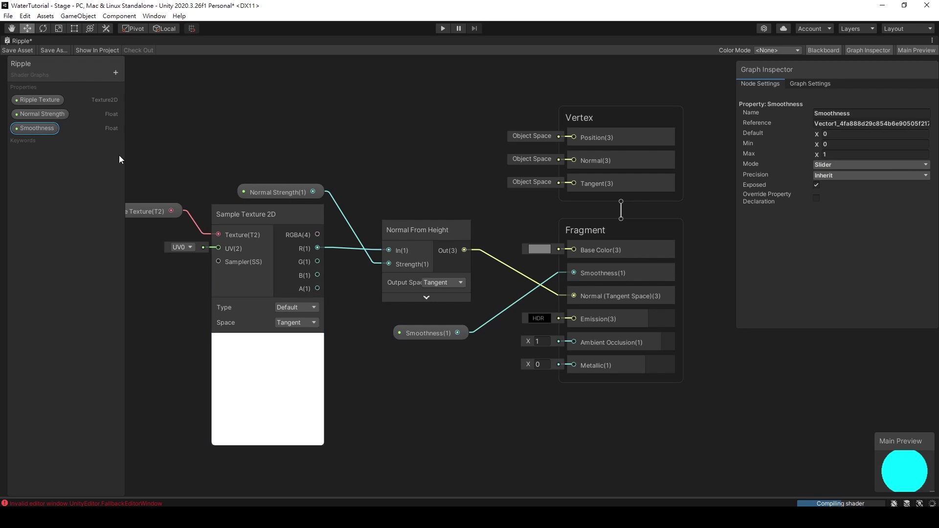
# Add a Color property named 'Color' and connect it to Base Color
pyautogui.click(117, 74)
pyautogui.click(154, 127)
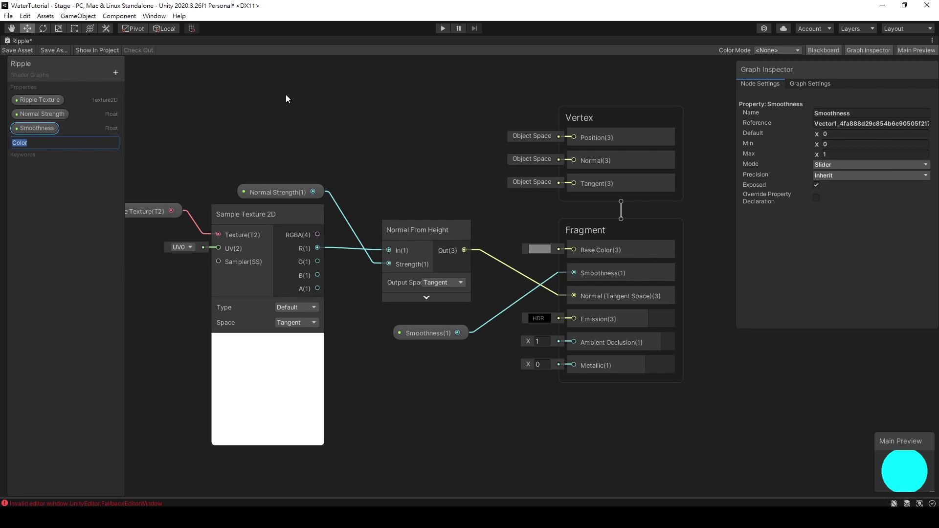
pyautogui.press('Return')
pyautogui.click(27, 142)
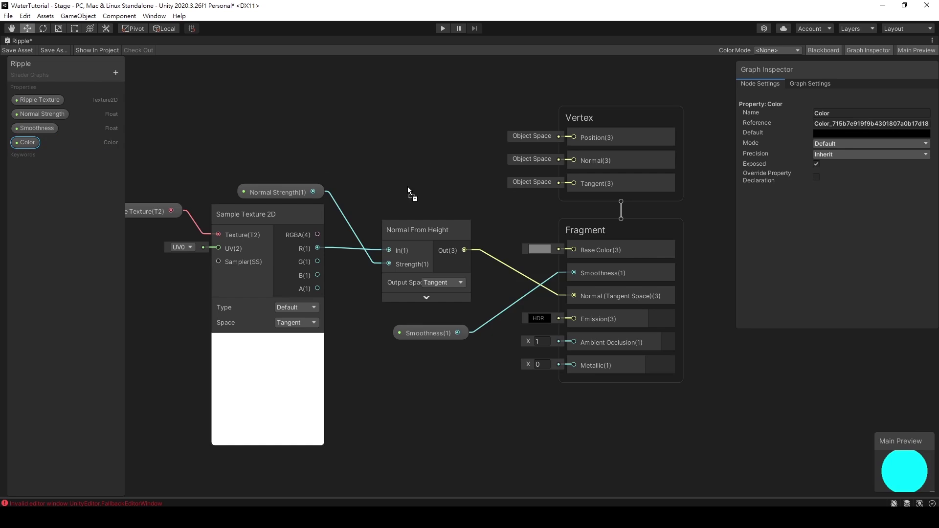
pyautogui.moveTo(414, 190); pyautogui.dragTo(570, 251)
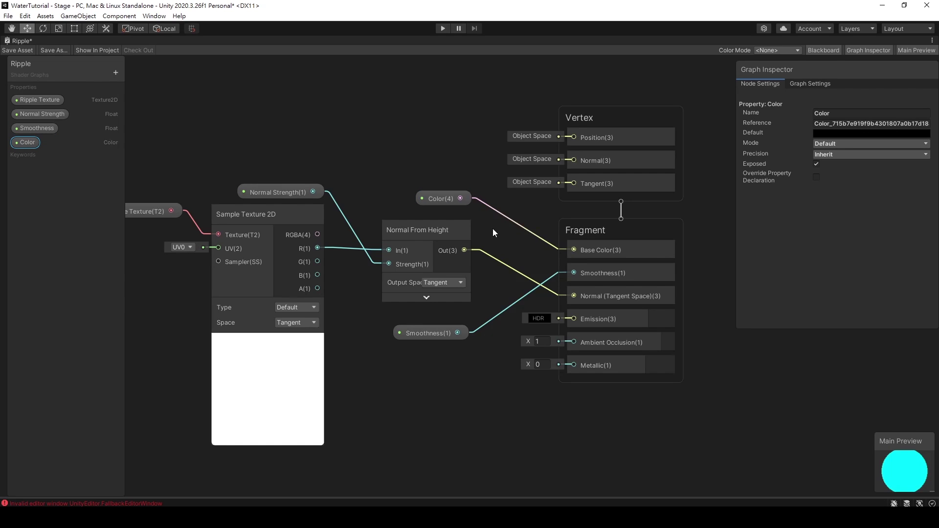
# Restore the editor layout and give the Ripple material Smoothness 0.99 and a blue colour
pyautogui.doubleClick(23, 42)
pyautogui.click(202, 40)
pyautogui.click(537, 415)
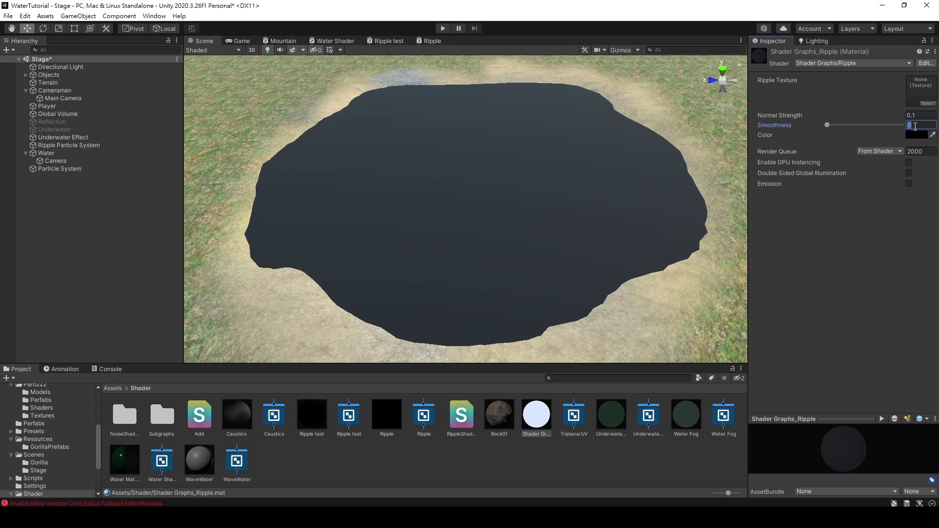
pyautogui.write('.99')
pyautogui.keyDown('alt'); pyautogui.moveTo(516, 177); pyautogui.dragTo(594, 167); pyautogui.keyUp('alt')
pyautogui.click(916, 135)
pyautogui.moveTo(863, 197)
pyautogui.mouseDown()
pyautogui.moveTo(874, 192)
pyautogui.moveTo(870, 210)
pyautogui.mouseUp()
# Replace the Water object's Mesh Collider with a Box Collider
pyautogui.click(540, 177)
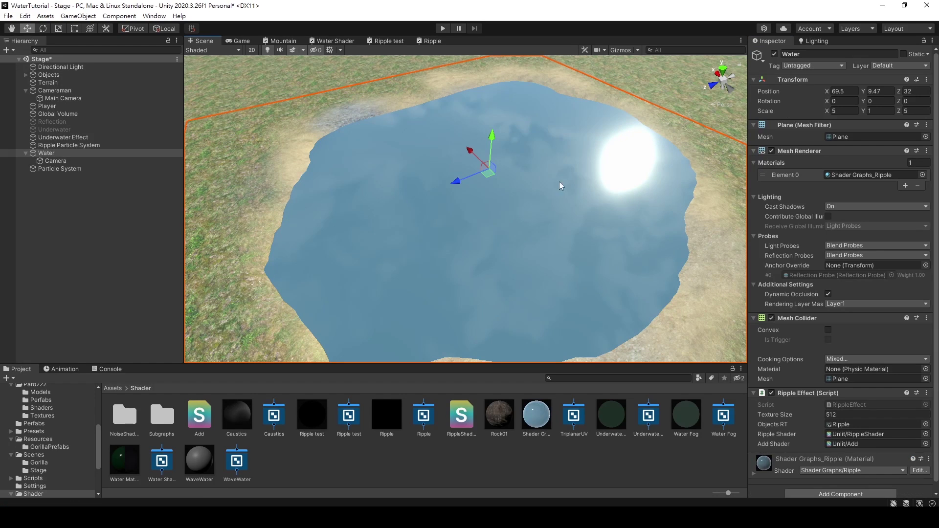
pyautogui.rightClick(803, 320)
pyautogui.click(812, 334)
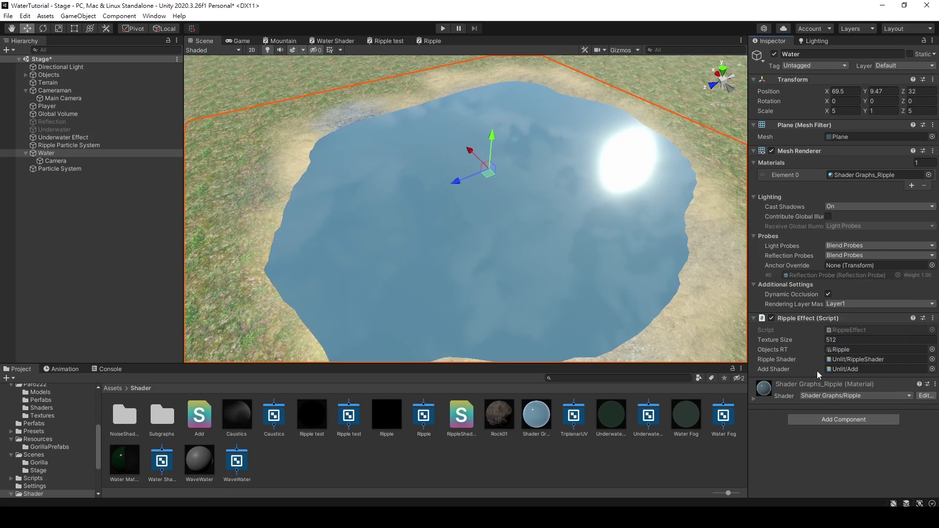
pyautogui.click(828, 414)
pyautogui.write('lodbox')
pyautogui.press('Return')
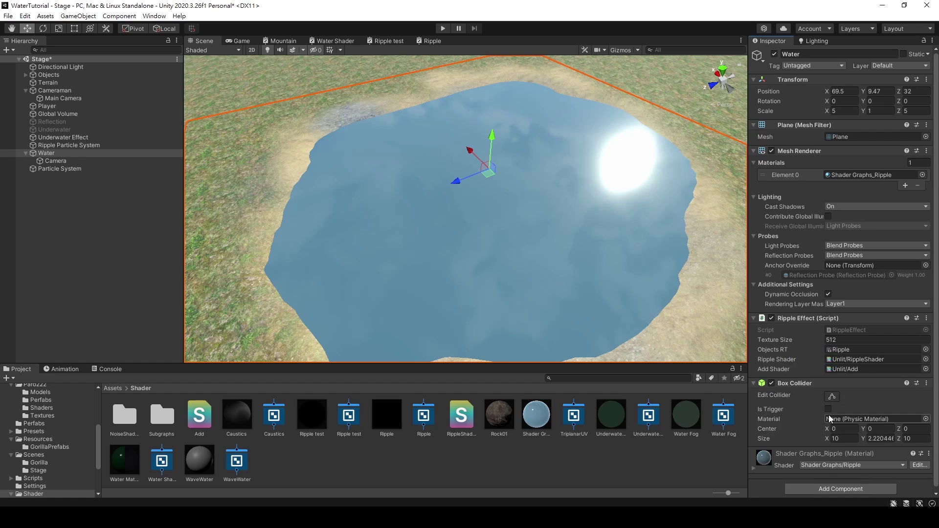
# Put Water alone on the Water layer, toggle TransparentFX in the Main Camera's culling mask, and play
pyautogui.click(881, 66)
pyautogui.click(874, 109)
pyautogui.click(490, 279)
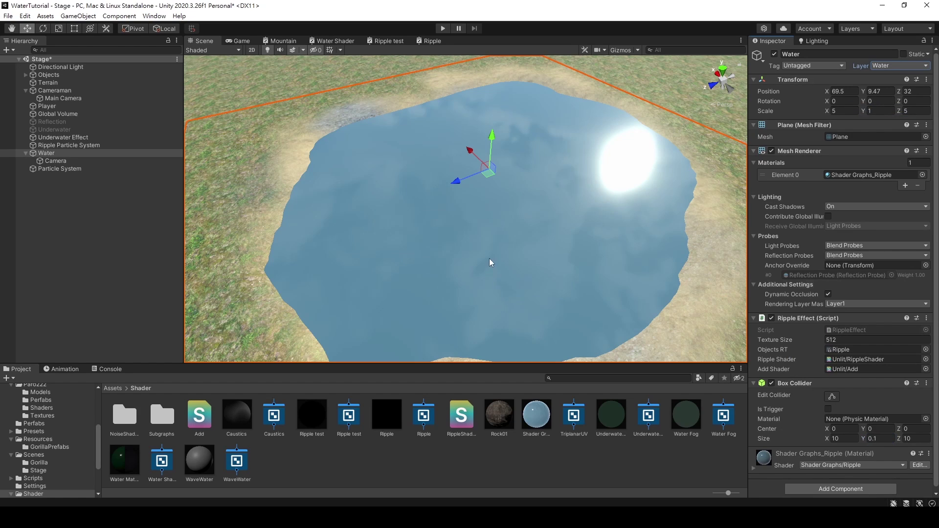
pyautogui.click(41, 98)
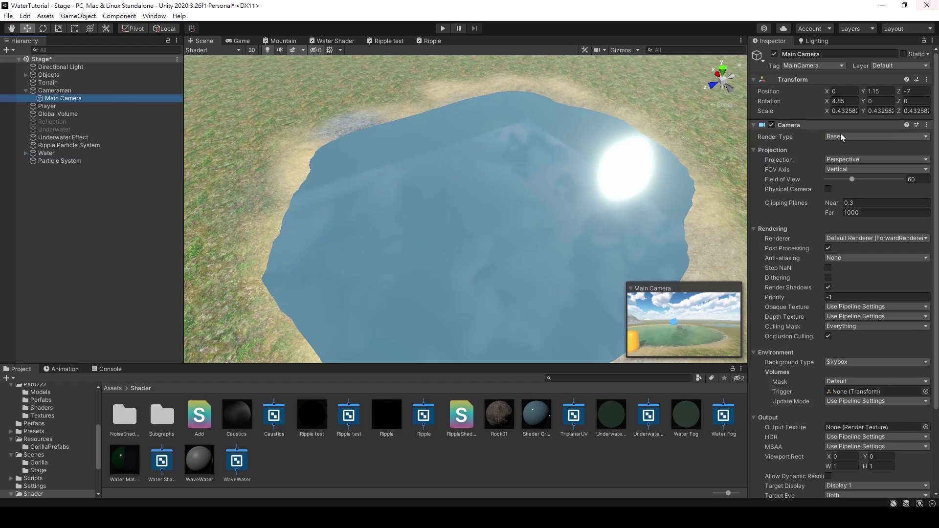
pyautogui.click(855, 328)
pyautogui.click(837, 369)
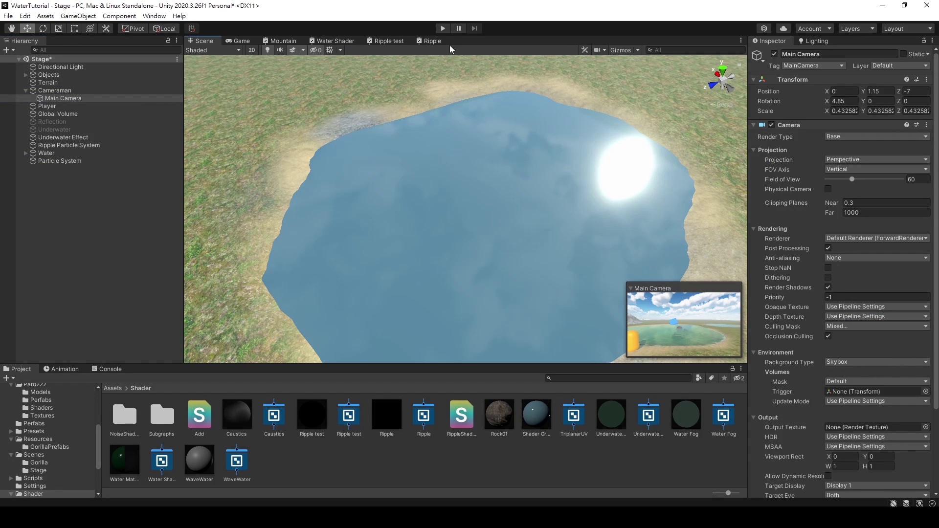
pyautogui.click(443, 29)
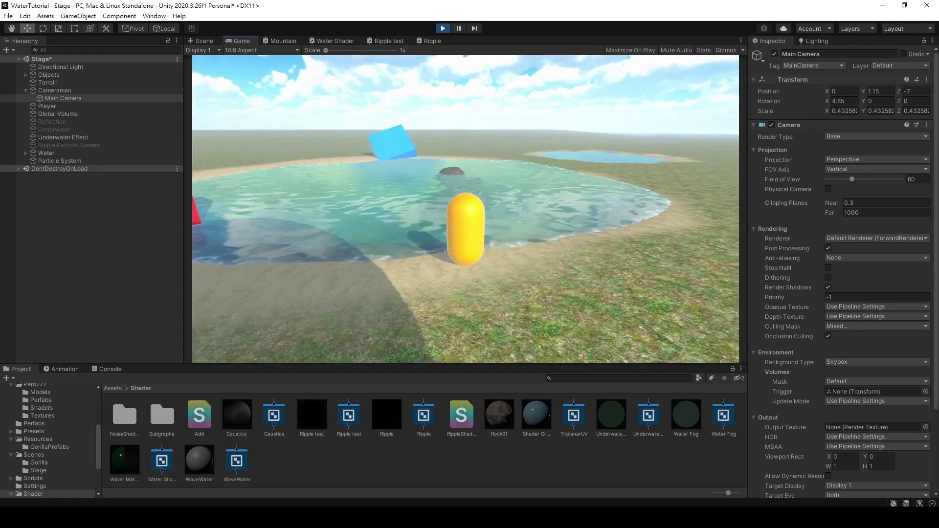
# Walk the player with W, D and S into and across the pond, spreading ripples
pyautogui.press('w')
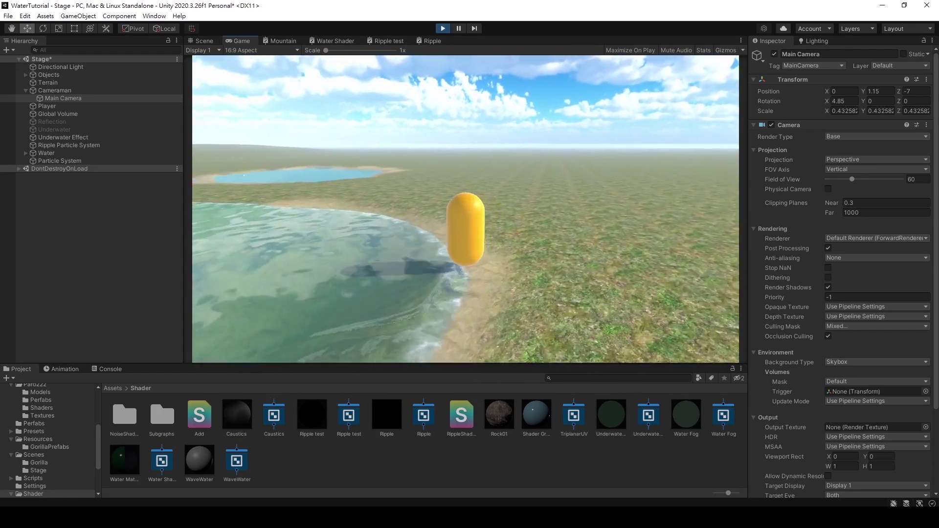
pyautogui.press('w')
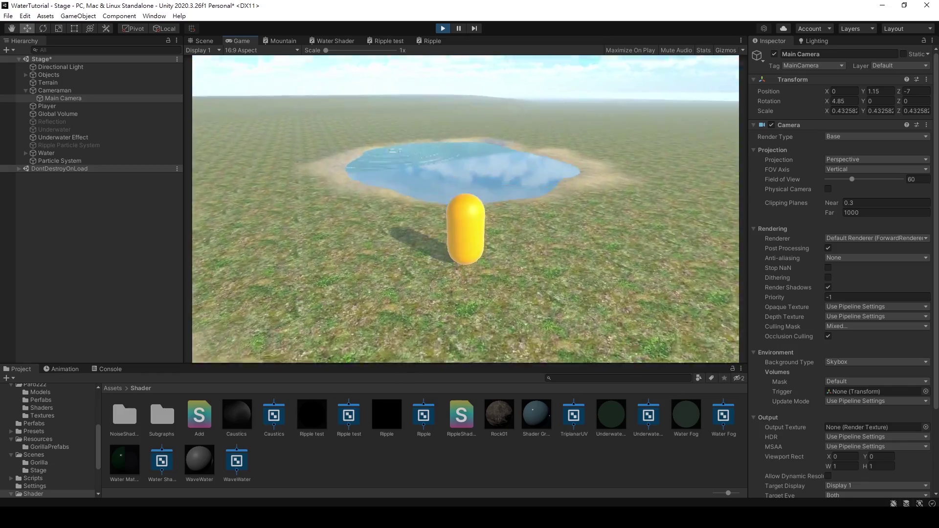
pyautogui.press('w')
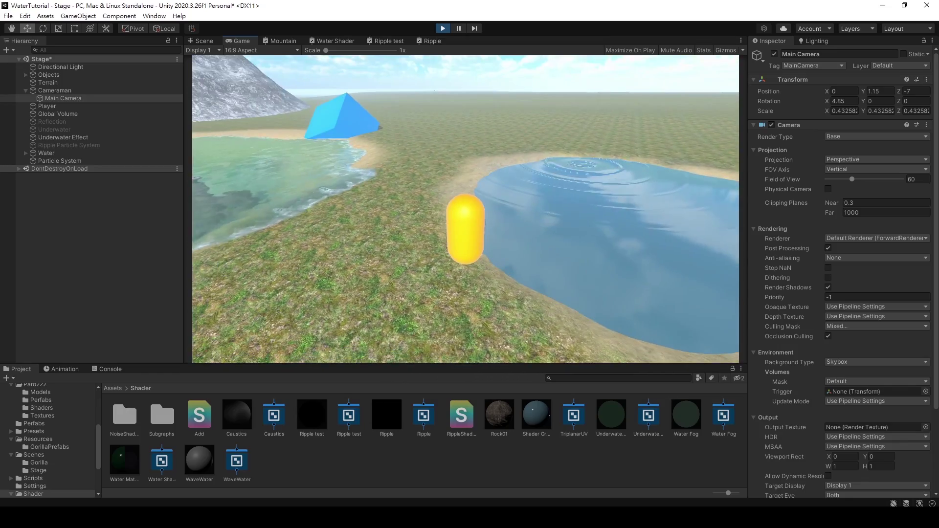
pyautogui.press('d')
pyautogui.press('w')
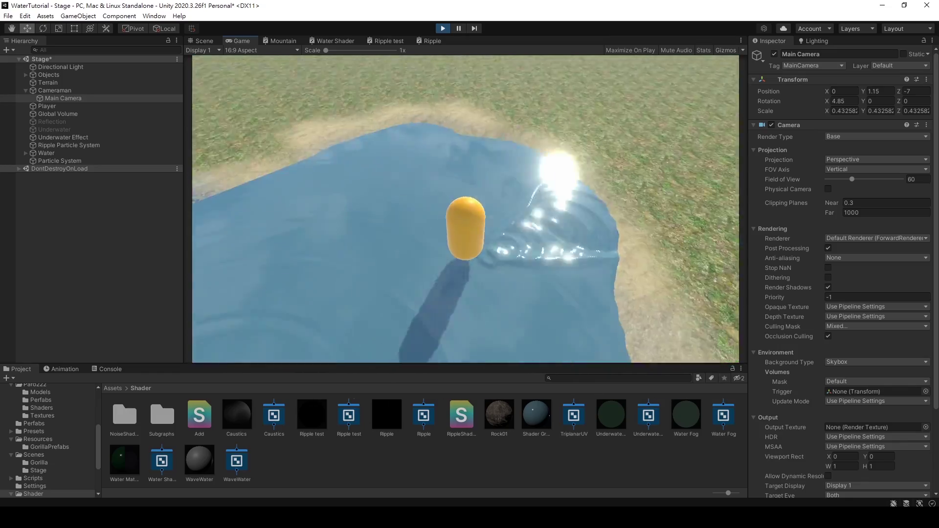
pyautogui.press('w')
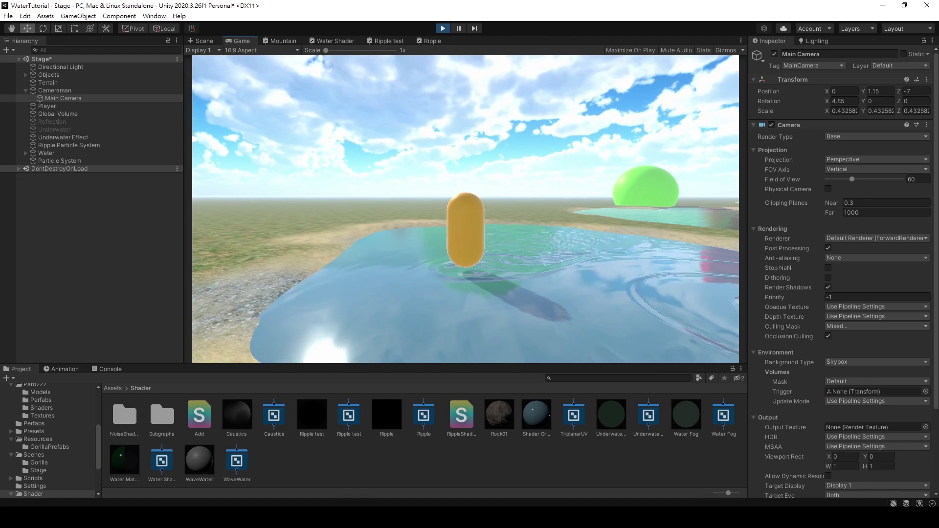
pyautogui.press('d')
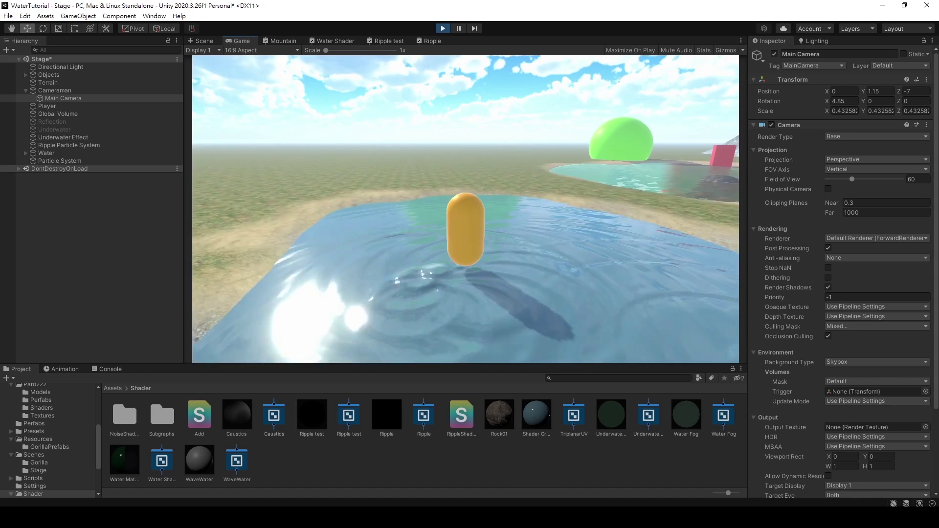
pyautogui.press('s')
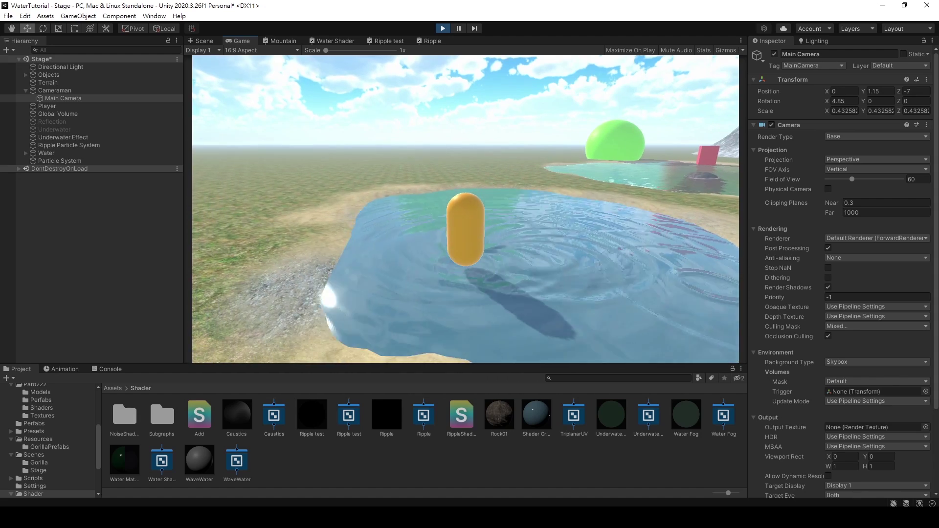